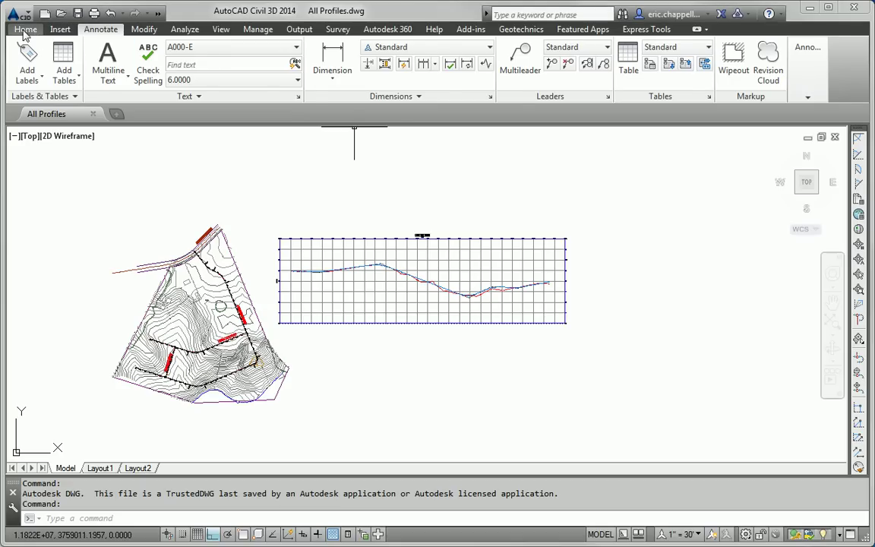
- Create an EG surface profile for the Madison Lane alignment
left_click(25, 29)
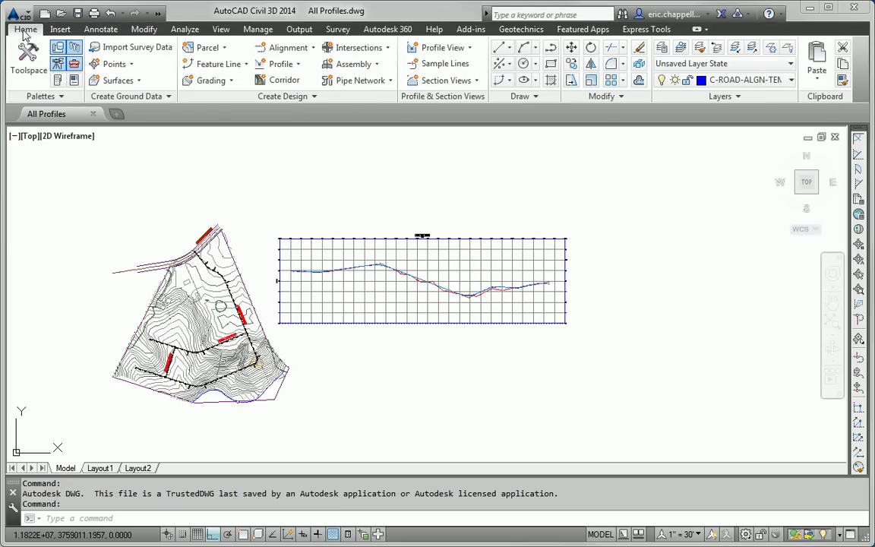
left_click(282, 64)
left_click(306, 93)
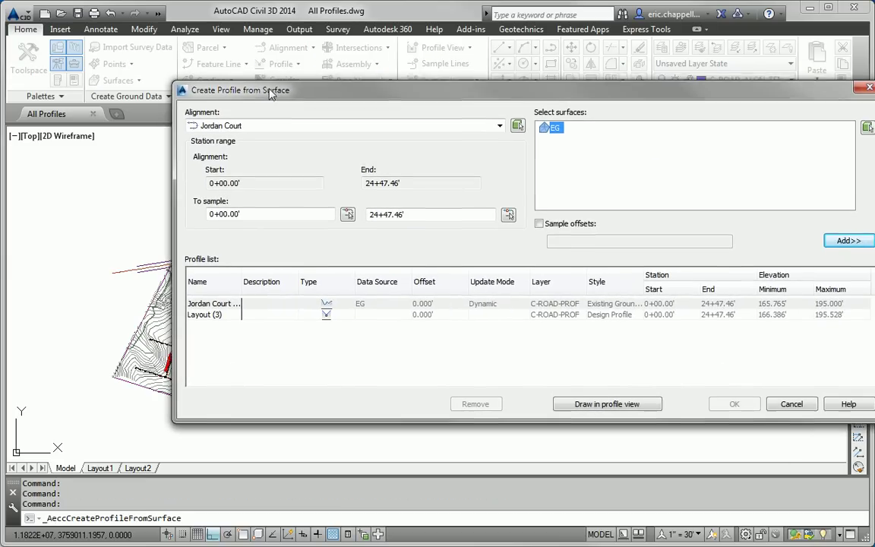
left_click_drag(324, 100, 220, 124)
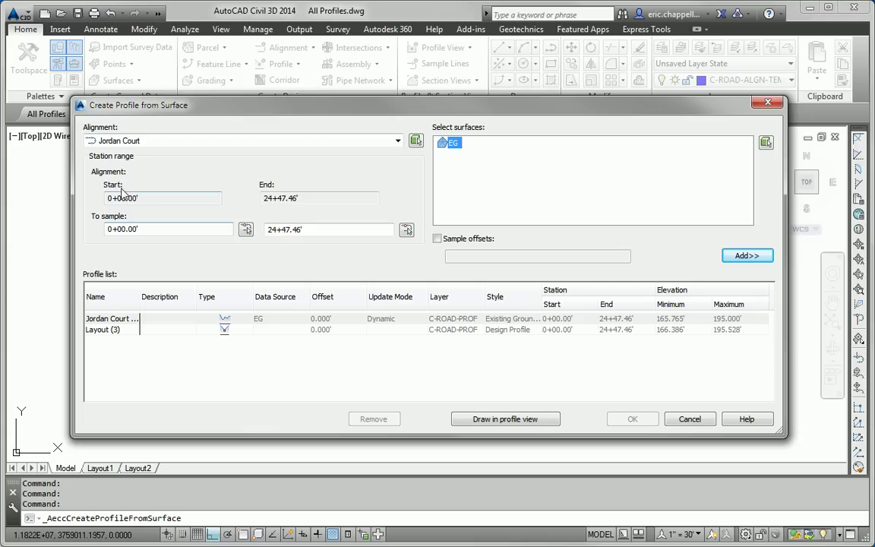
left_click(107, 140)
left_click(135, 176)
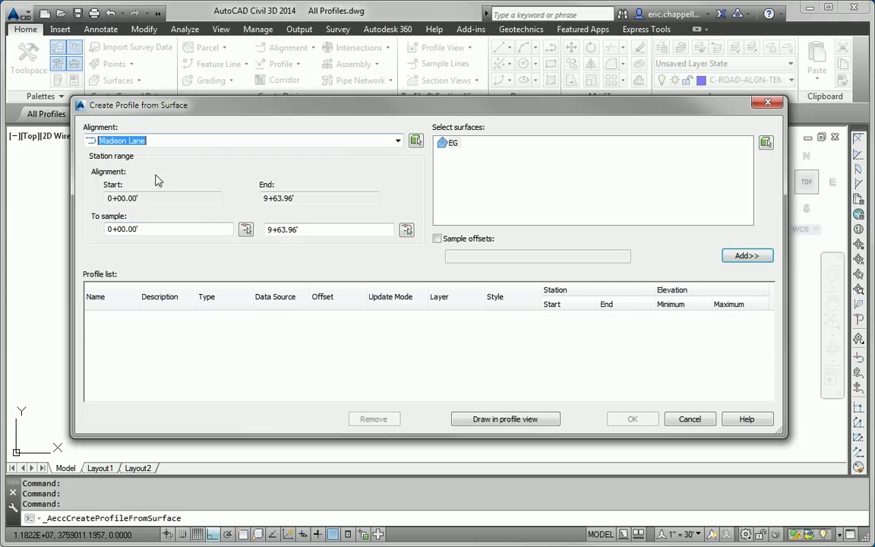
left_click(446, 142)
left_click(747, 255)
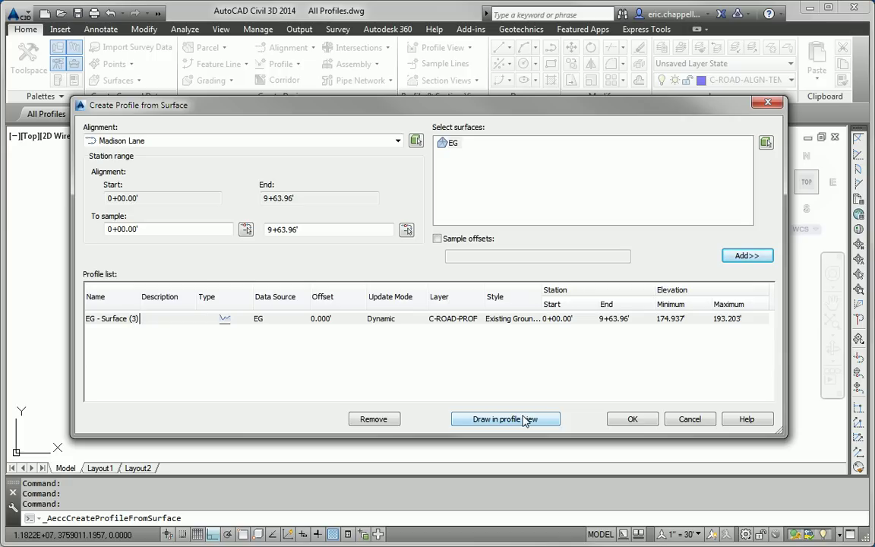
left_click(628, 419)
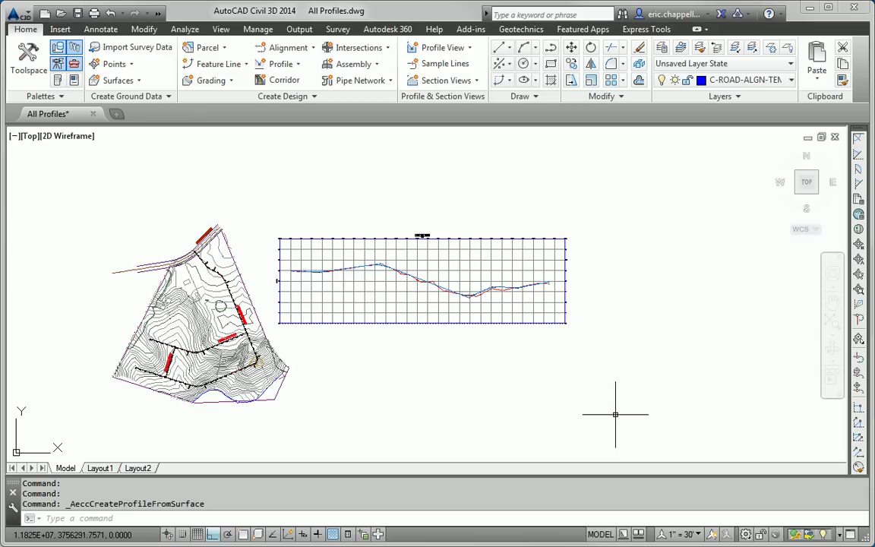
- Create an EG surface profile for the Logan Court alignment, sampled 0+00.00' to 3+00.00'
mouse_move(453, 335)
middle_mouse_down()
mouse_move(467, 345)
mouse_move(469, 295)
middle_mouse_up()
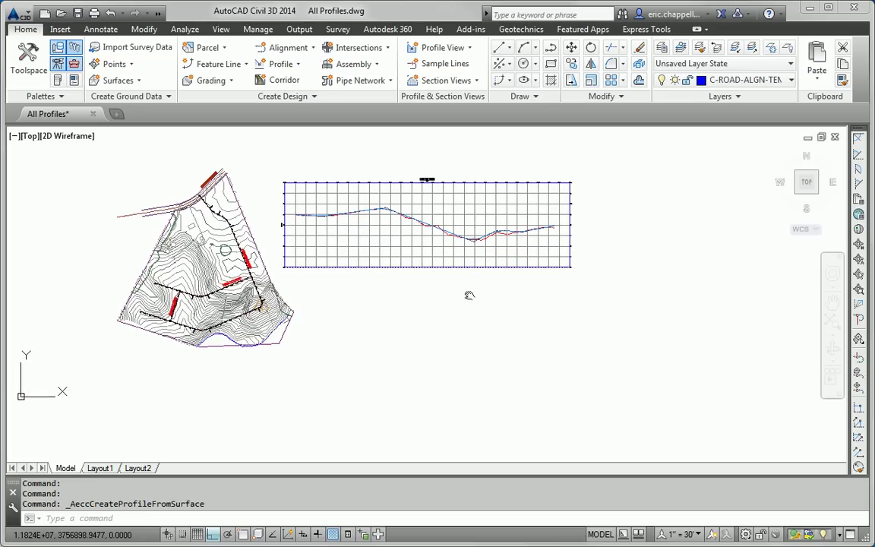
left_click(278, 64)
left_click(319, 84)
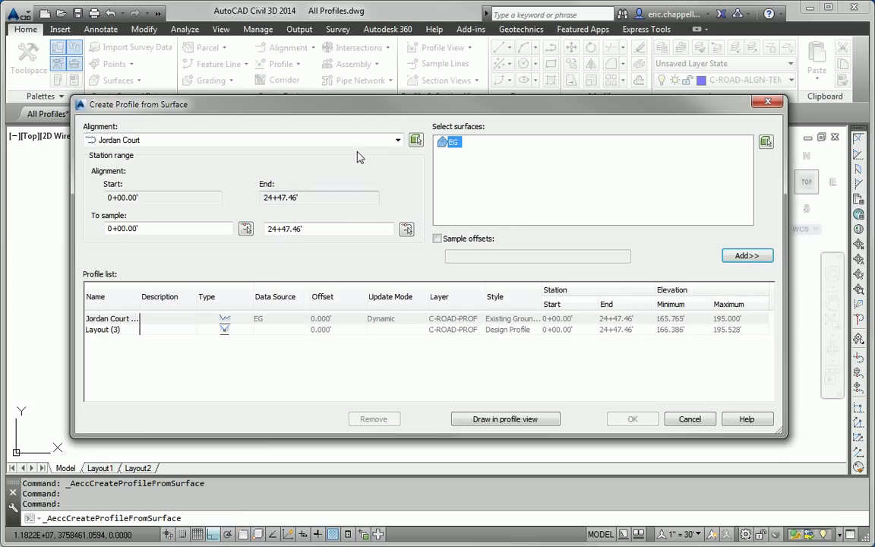
left_click(397, 140)
left_click(122, 164)
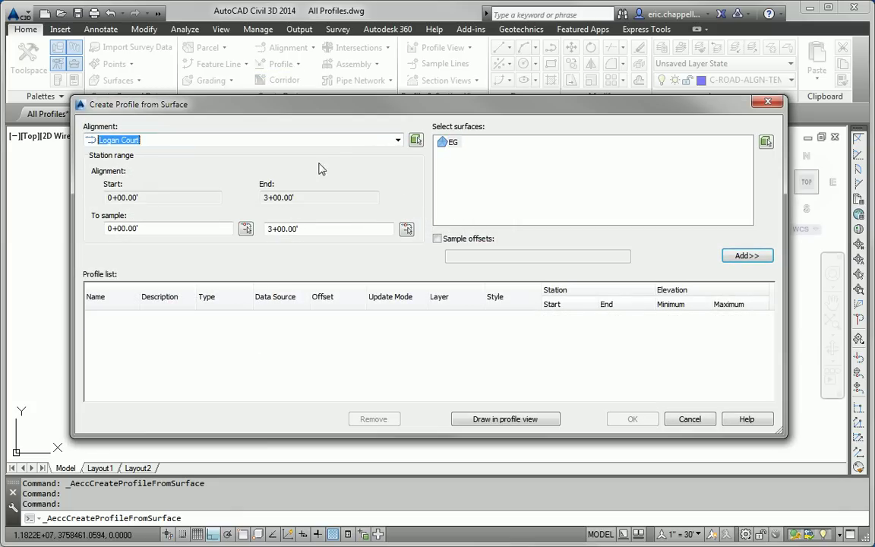
left_click(750, 256)
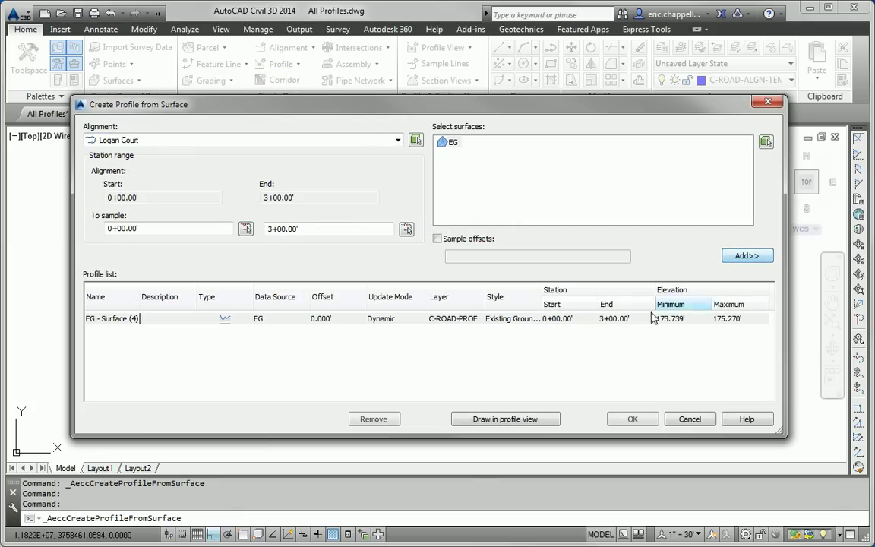
left_click(630, 420)
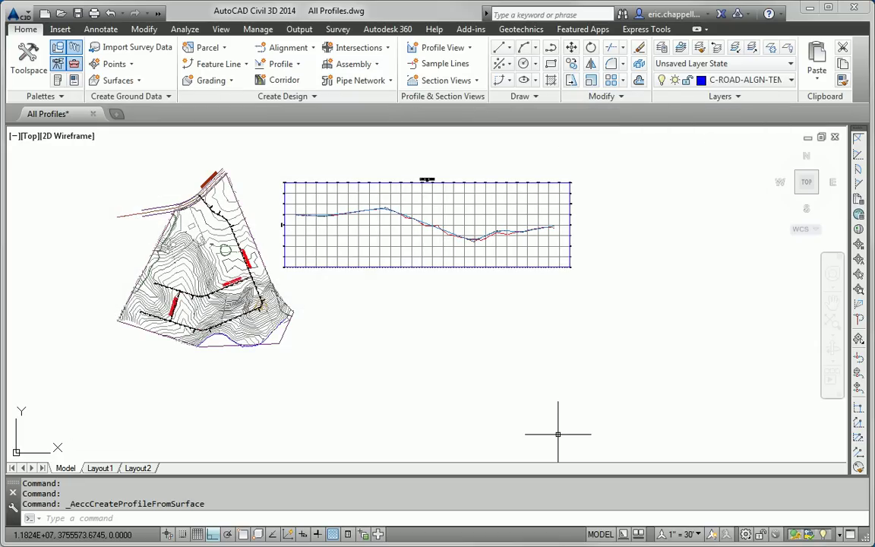
middle_click_drag(530, 398, 528, 372)
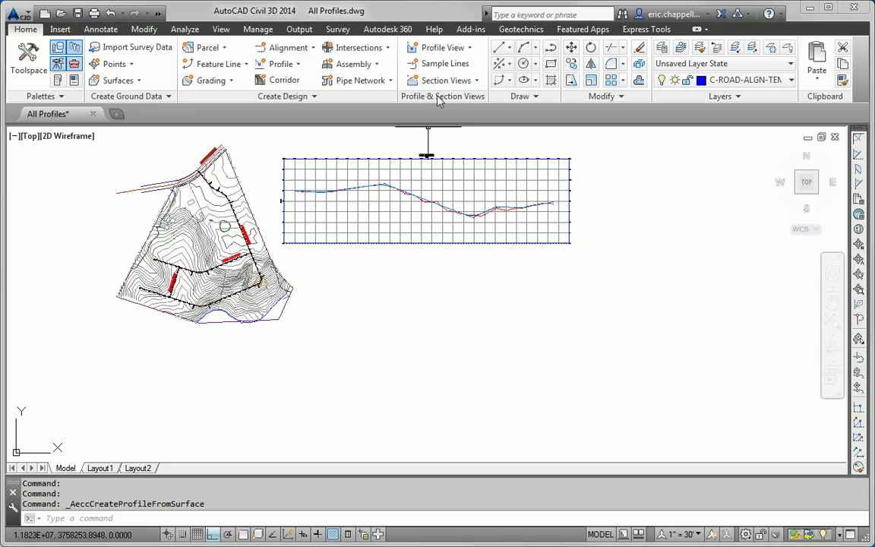
- Place a Madison Lane profile view (Major & Minor Grids 10V) beneath the existing profile view
left_click(442, 47)
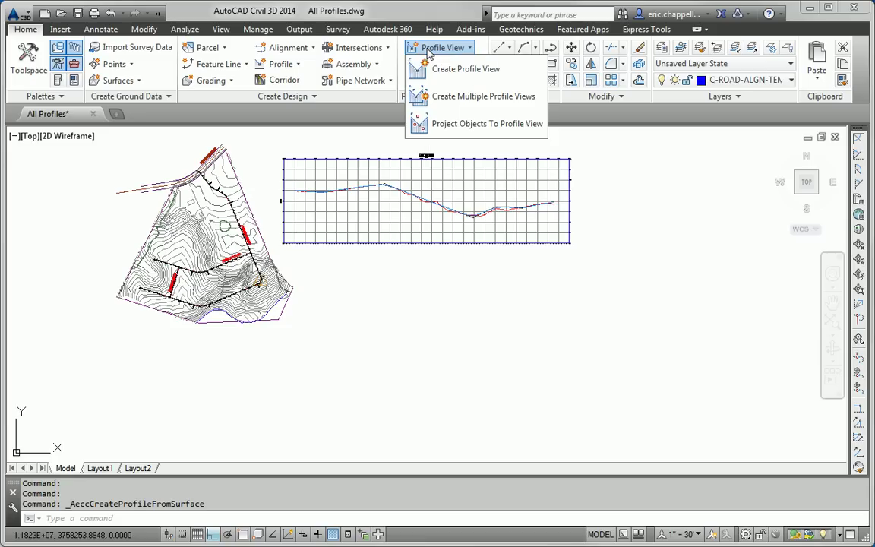
left_click(465, 69)
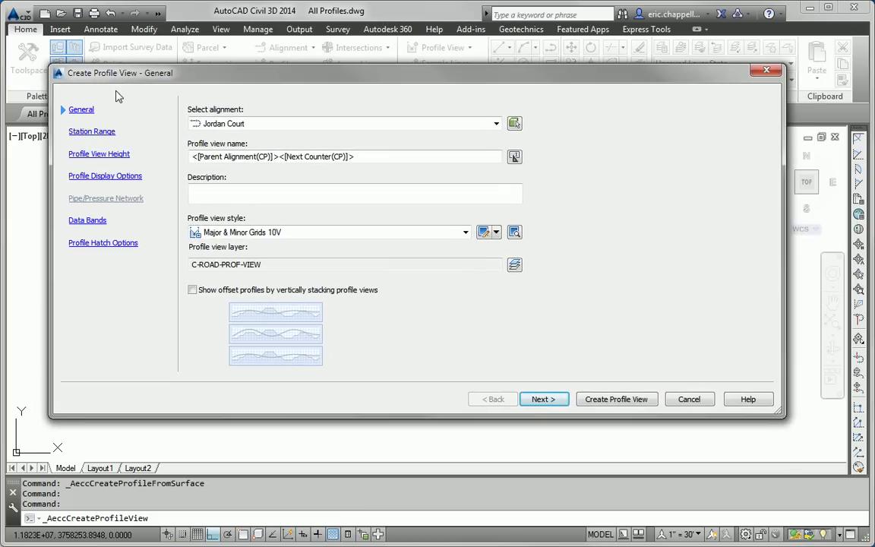
left_click(246, 123)
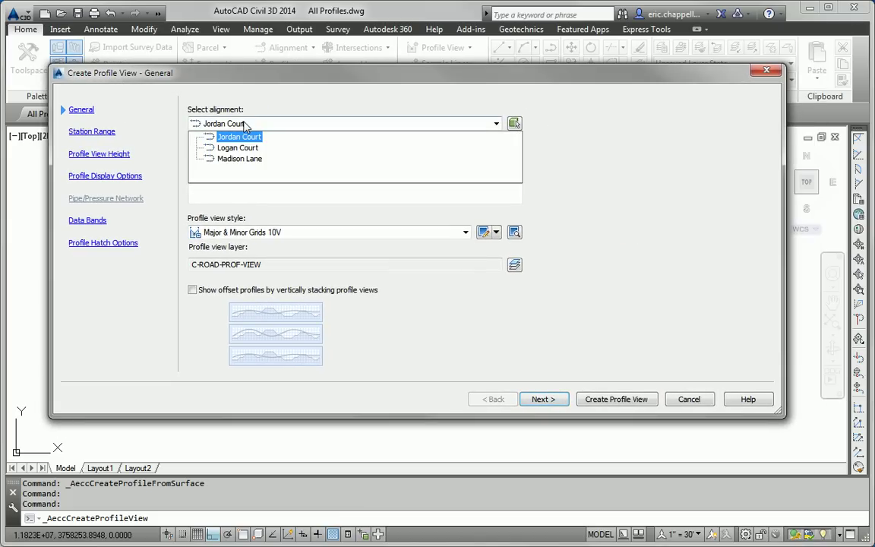
left_click(243, 158)
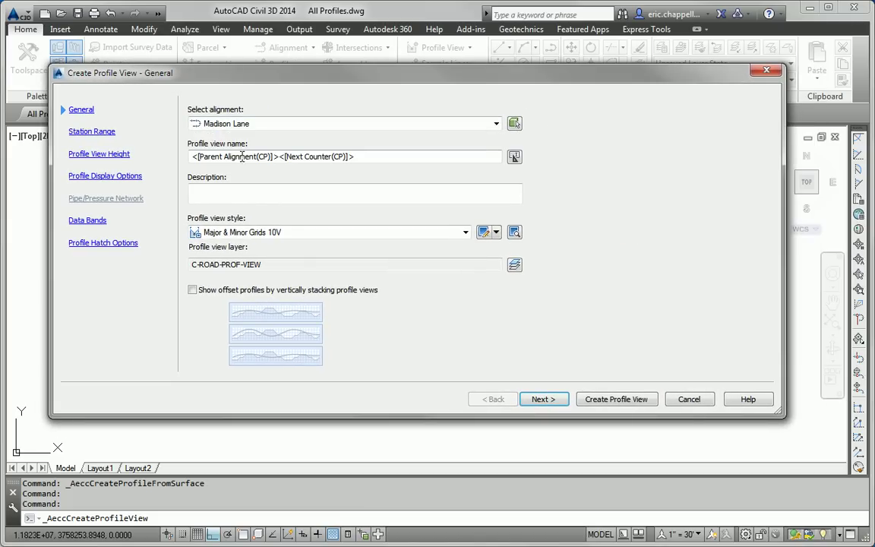
left_click(595, 404)
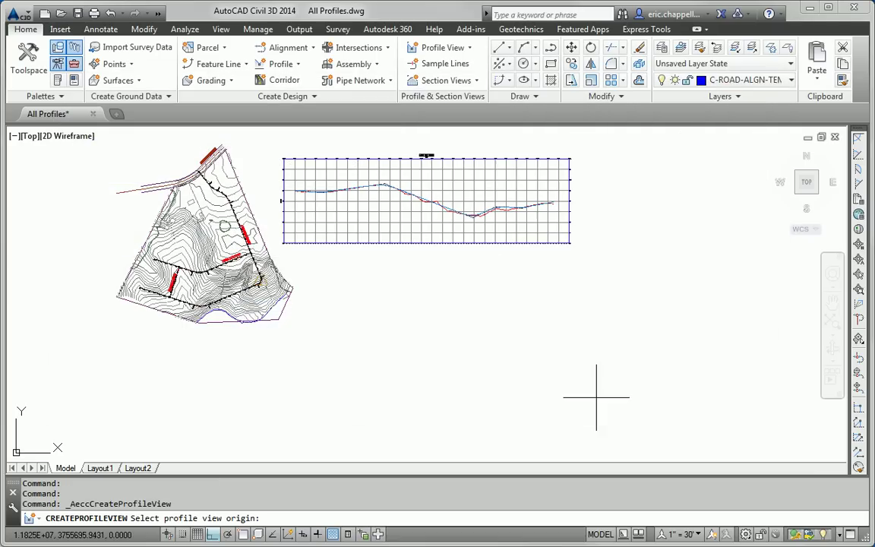
left_click(351, 346)
middle_click_drag(425, 375, 420, 332)
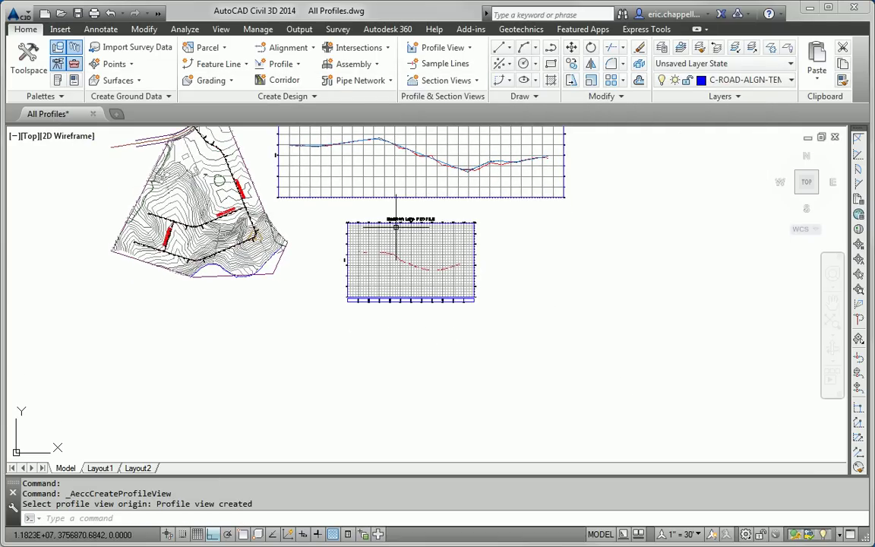
middle_click_drag(396, 197, 395, 239)
scroll(416, 152, "up", 8)
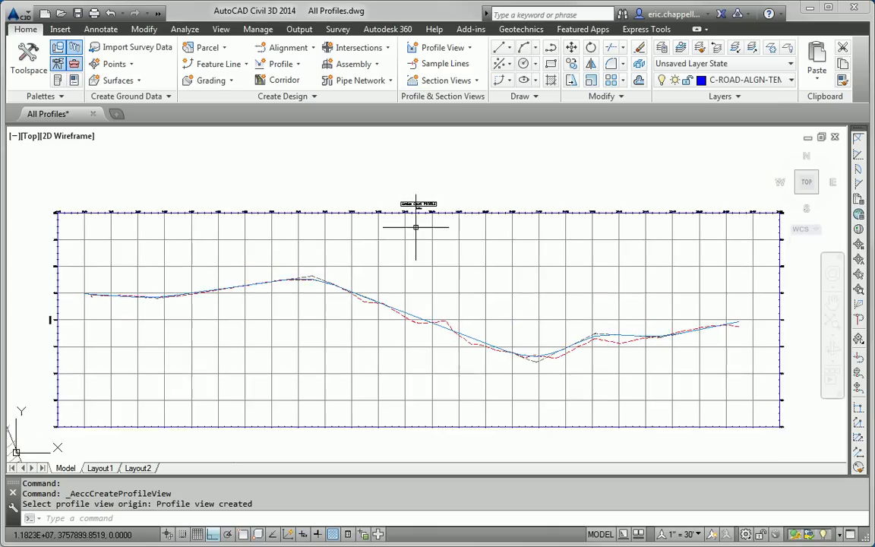
scroll(414, 204, "down", 10)
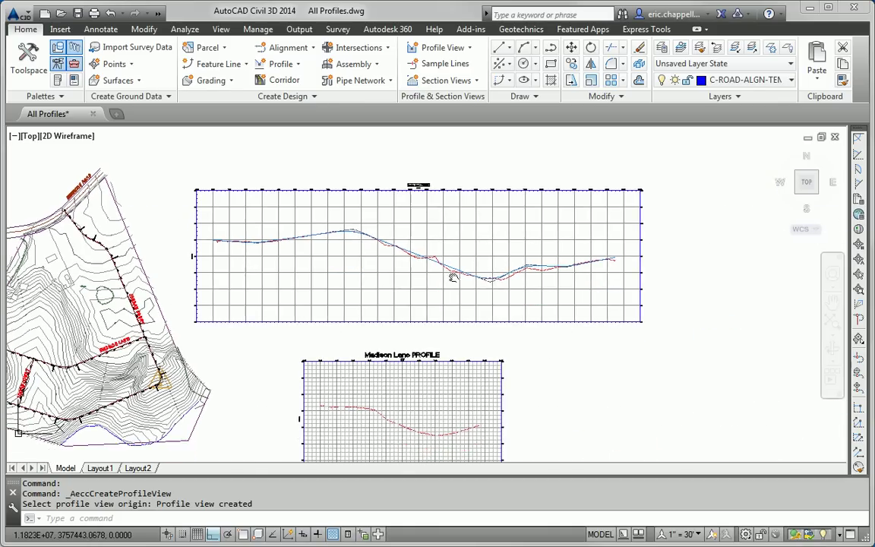
- Create a Logan Court profile view placed below the Madison Lane view
left_click(428, 50)
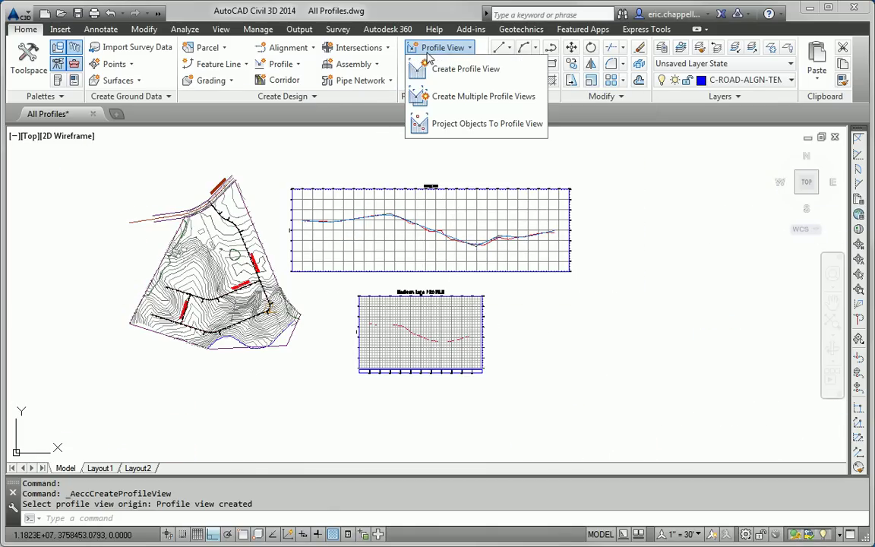
left_click(463, 70)
left_click(260, 124)
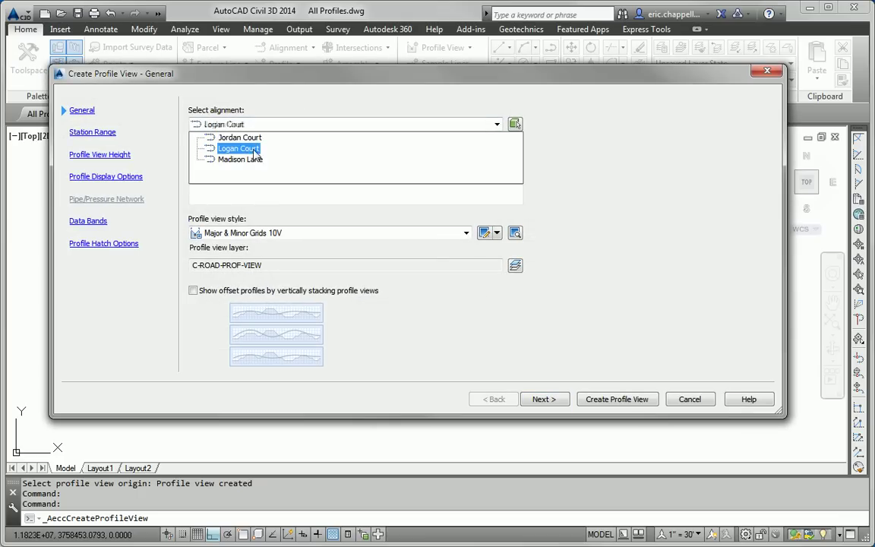
left_click(238, 148)
left_click(617, 399)
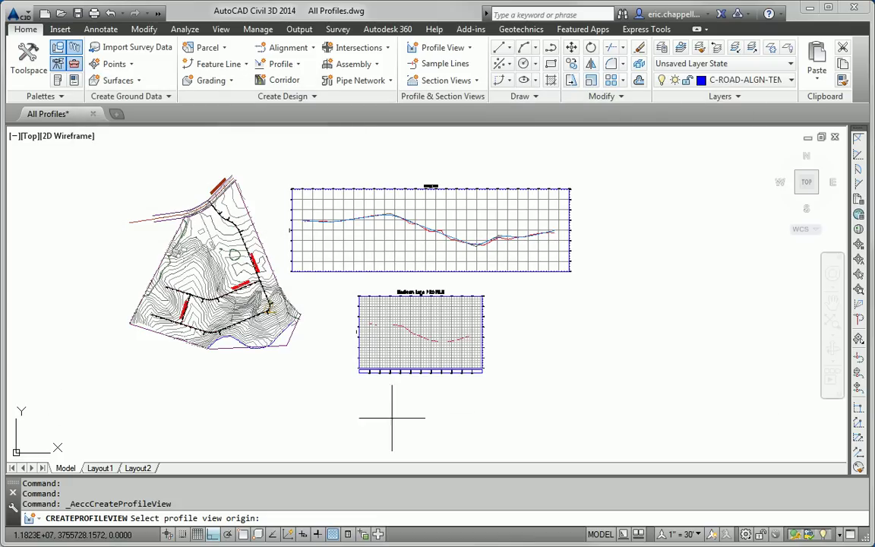
left_click(359, 452)
- Pan and zoom around to inspect the Madison Lane and Logan Court profile views
middle_click_drag(421, 436, 440, 400)
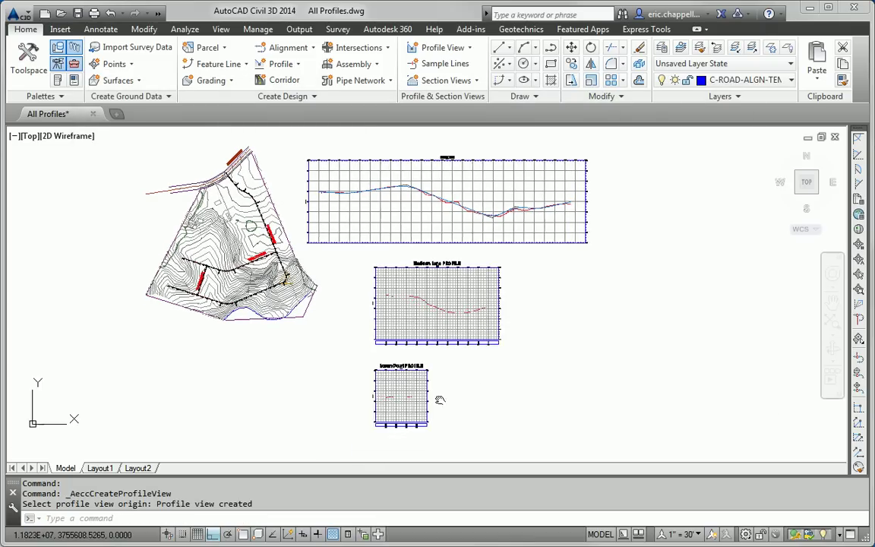
scroll(439, 277, "up", 5)
middle_click_drag(448, 283, 448, 267)
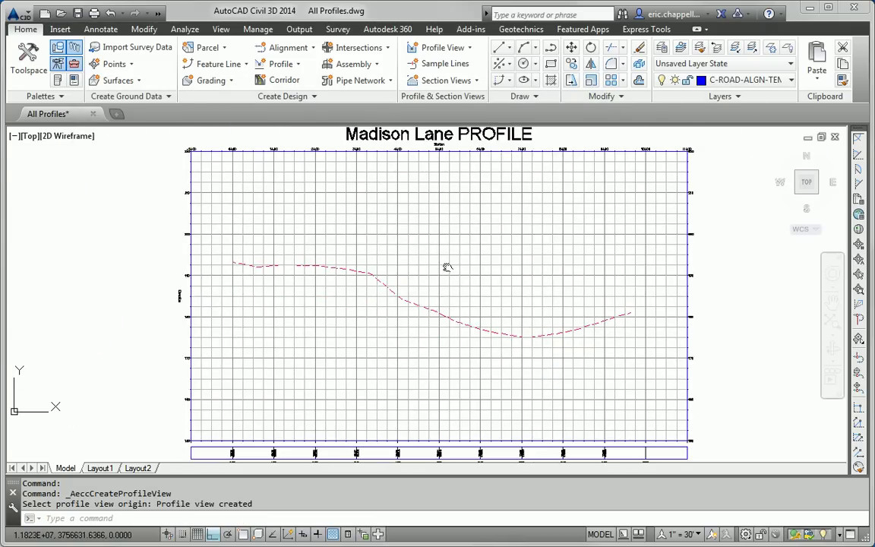
scroll(453, 304, "down", 4)
middle_click_drag(452, 317, 452, 287)
scroll(412, 358, "up", 4)
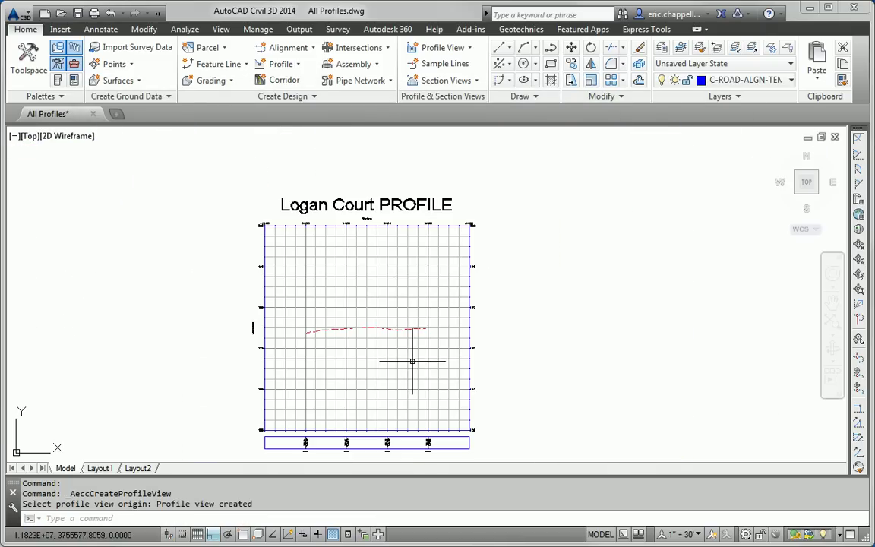
scroll(412, 359, "down", 8)
middle_click_drag(415, 359, 400, 351)
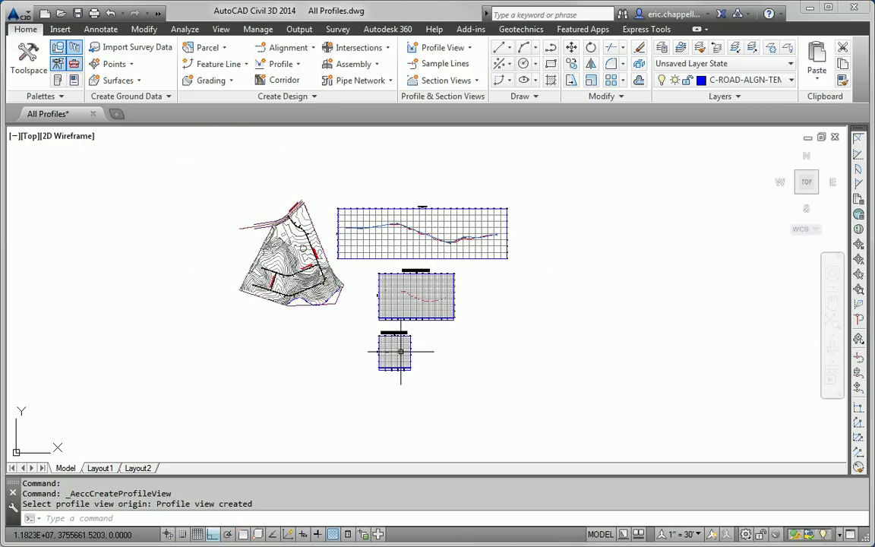
mouse_move(400, 351)
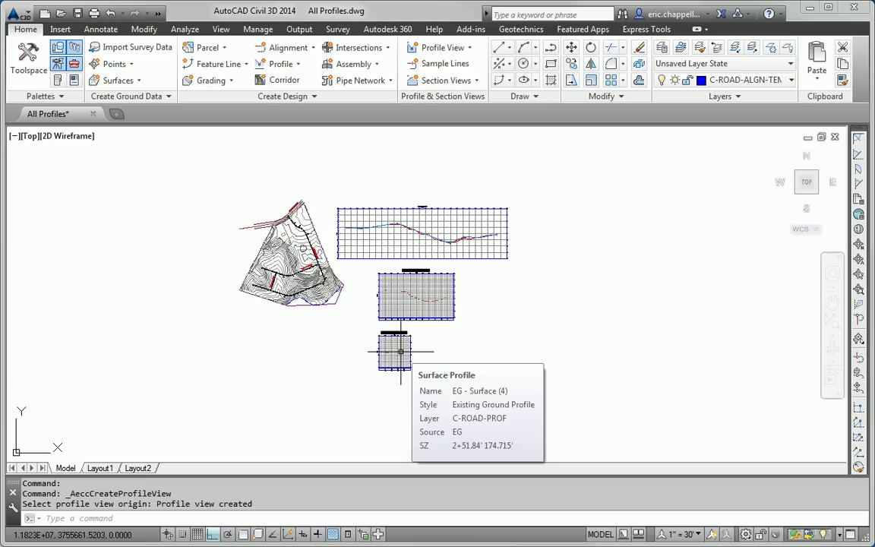
scroll(410, 303, "up", 5)
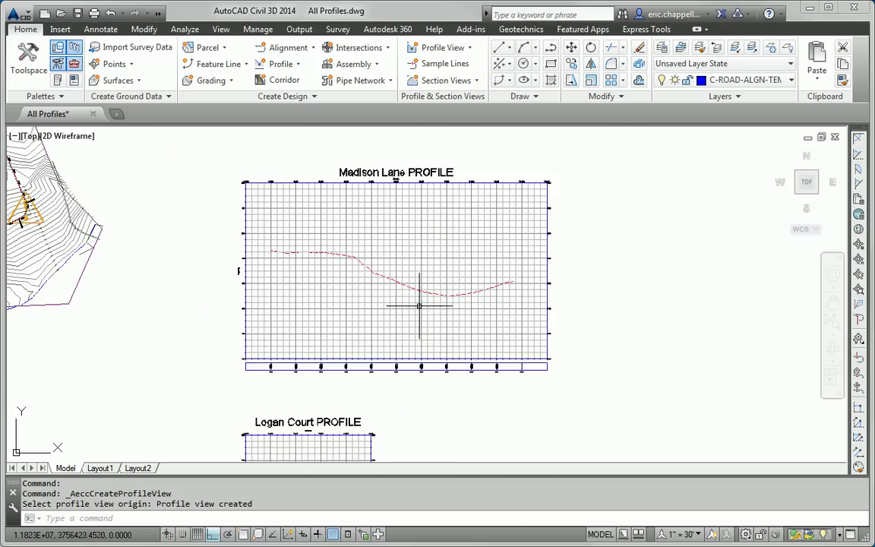
- Create design profile Layout (4) in the Madison Lane profile view with Design Profile style
left_click(290, 65)
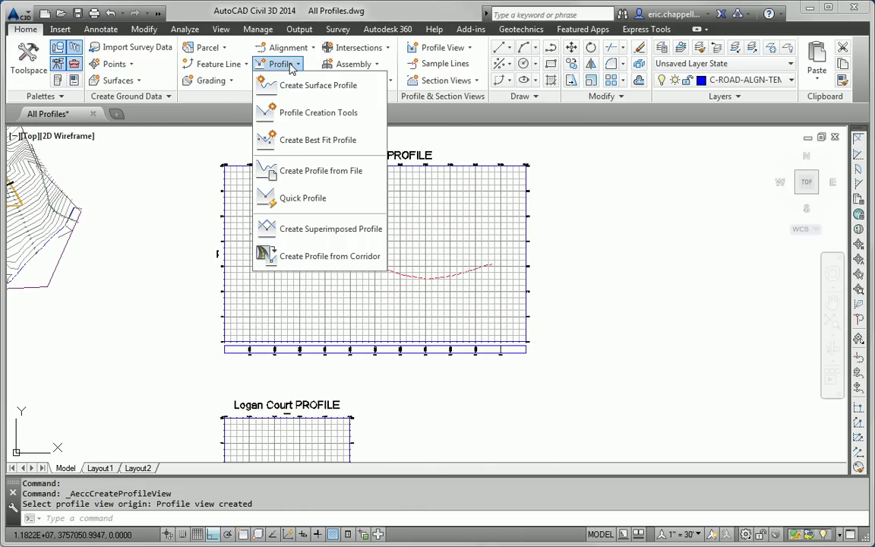
left_click(318, 113)
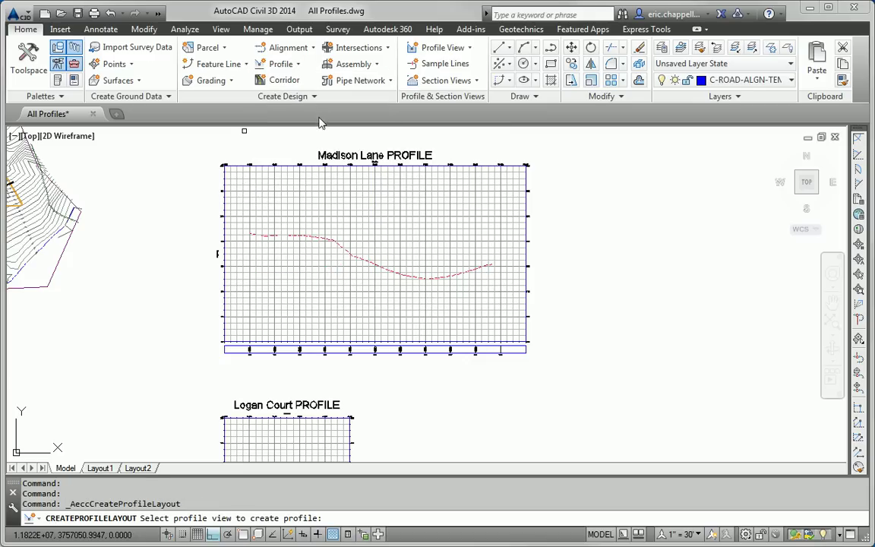
left_click(302, 181)
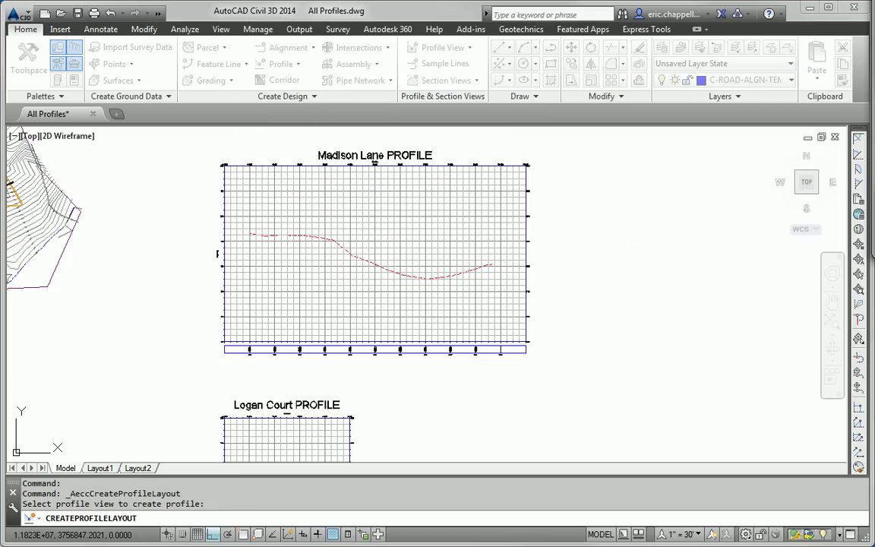
left_click_drag(705, 123, 705, 91)
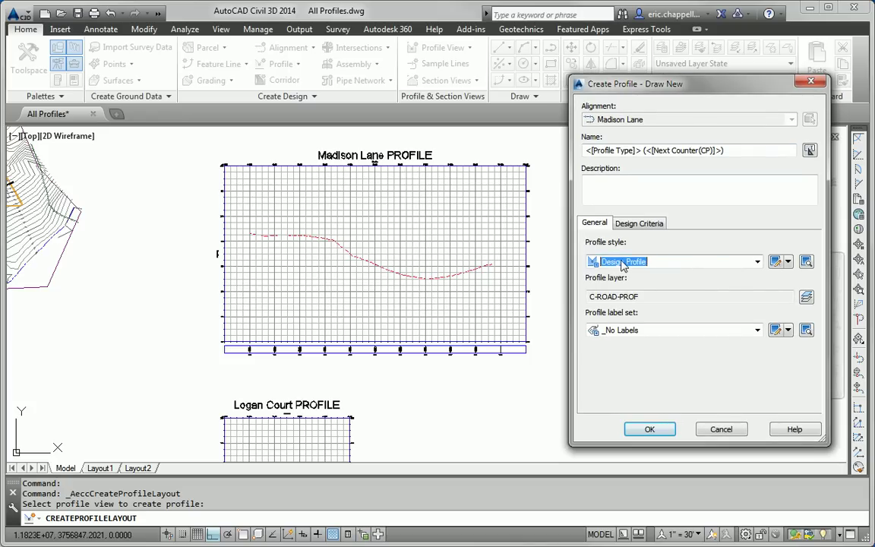
left_click(650, 430)
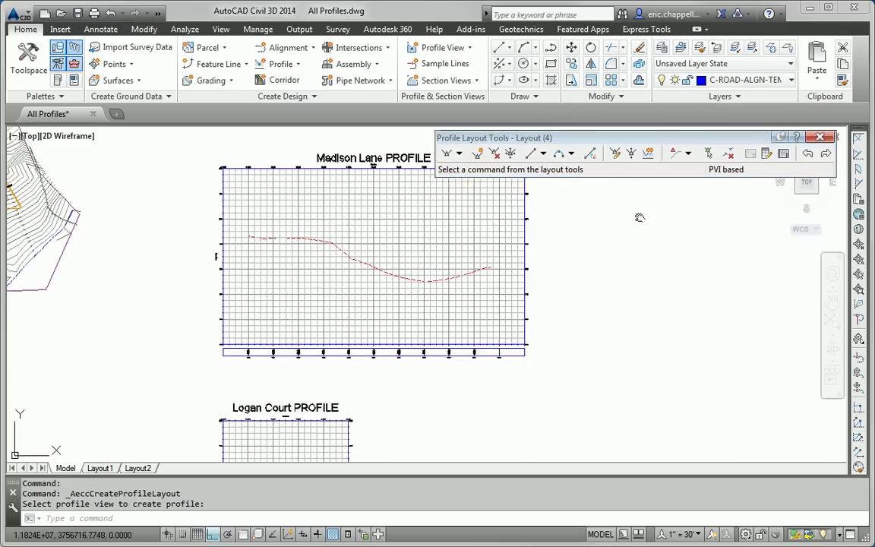
- Start a curved-tangent profile at the ground line's left endpoint, with Ortho turned off
middle_click_drag(638, 218, 618, 237)
left_click(459, 154)
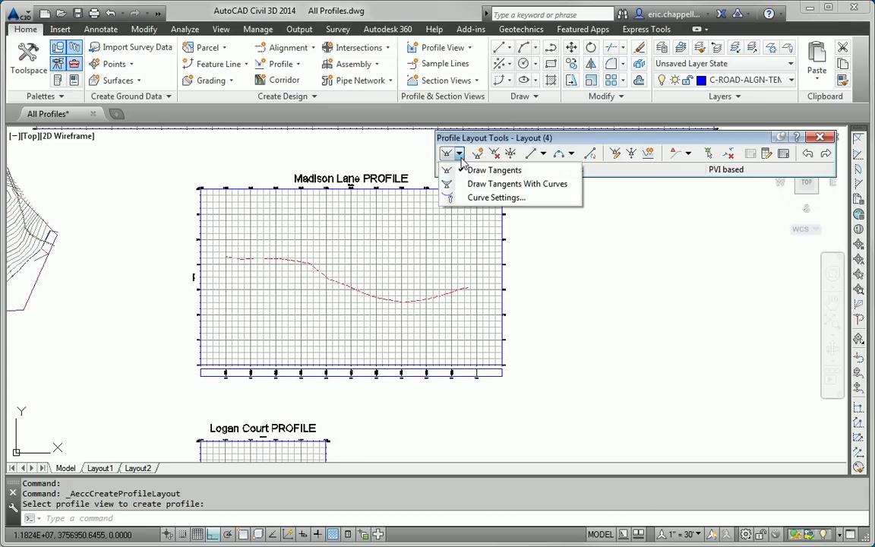
left_click(499, 187)
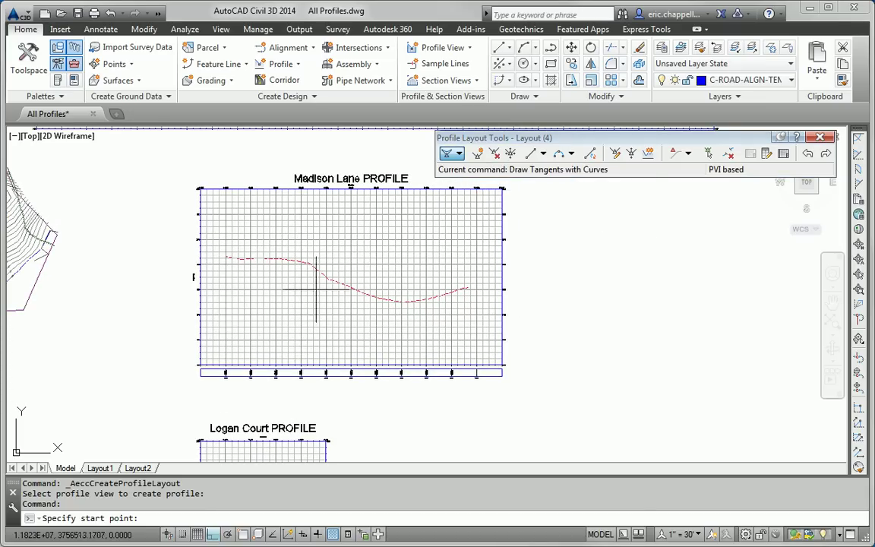
scroll(232, 260, "up", 5)
right_click(227, 270, "shift")
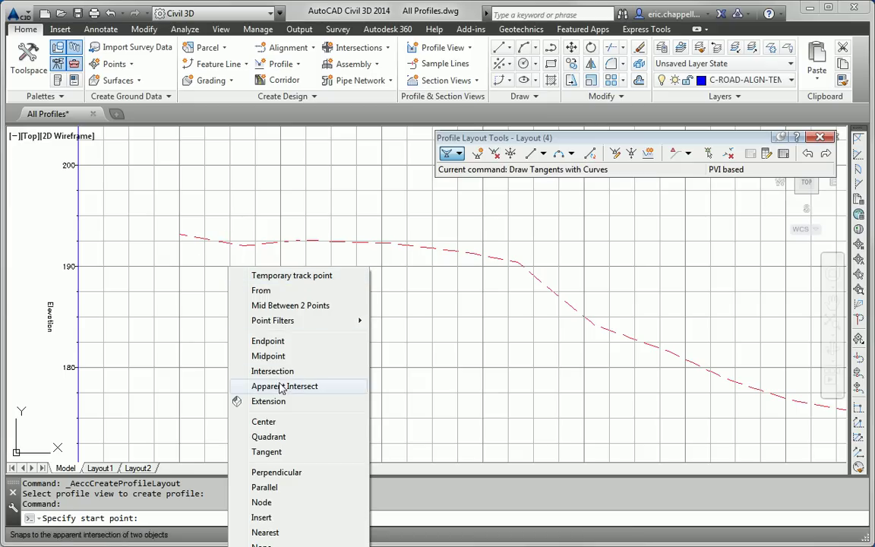
left_click(269, 341)
left_click(180, 236)
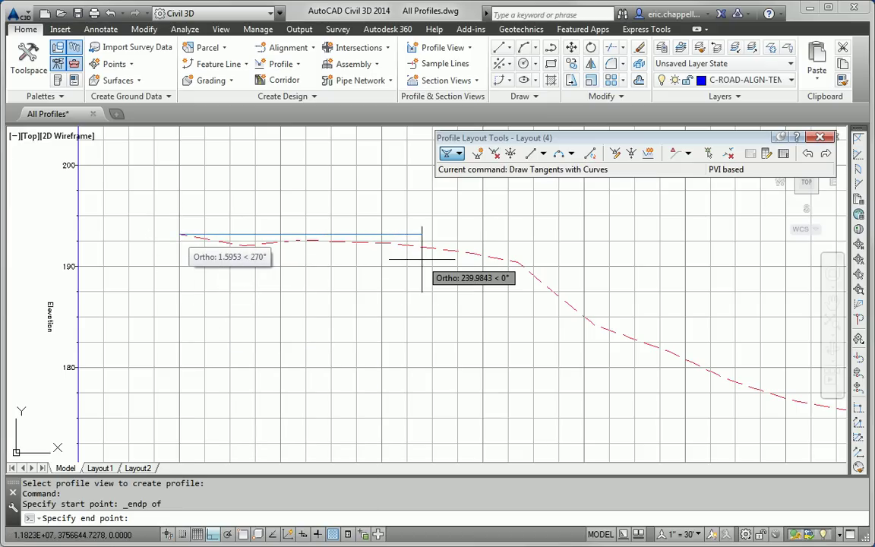
key("F8")
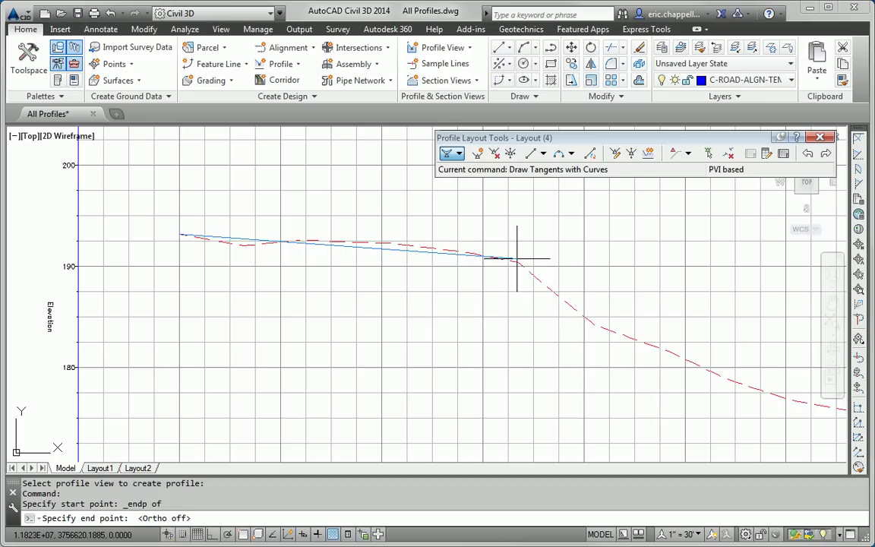
- Add grade breaks down the slope and end the profile at the ground line's right endpoint
left_click(516, 258)
middle_click_drag(572, 302, 336, 273)
scroll(331, 273, "down", 3)
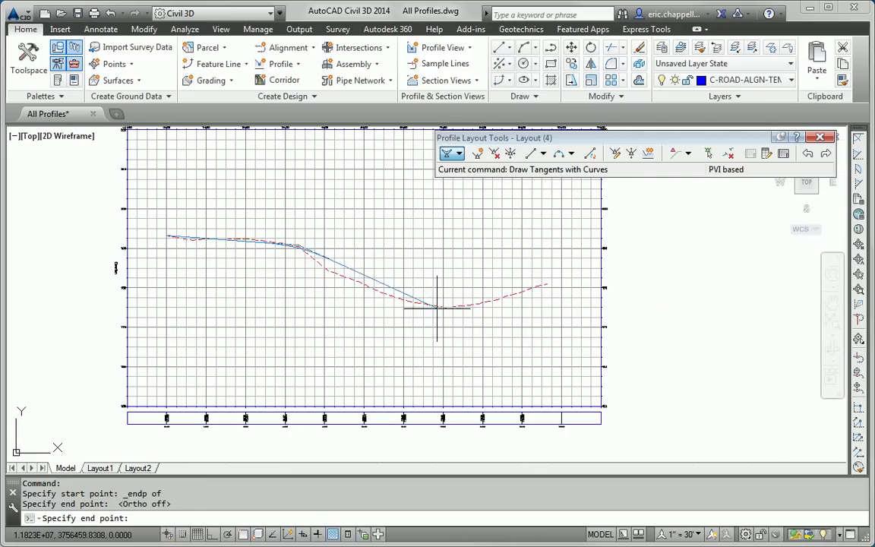
left_click(363, 288)
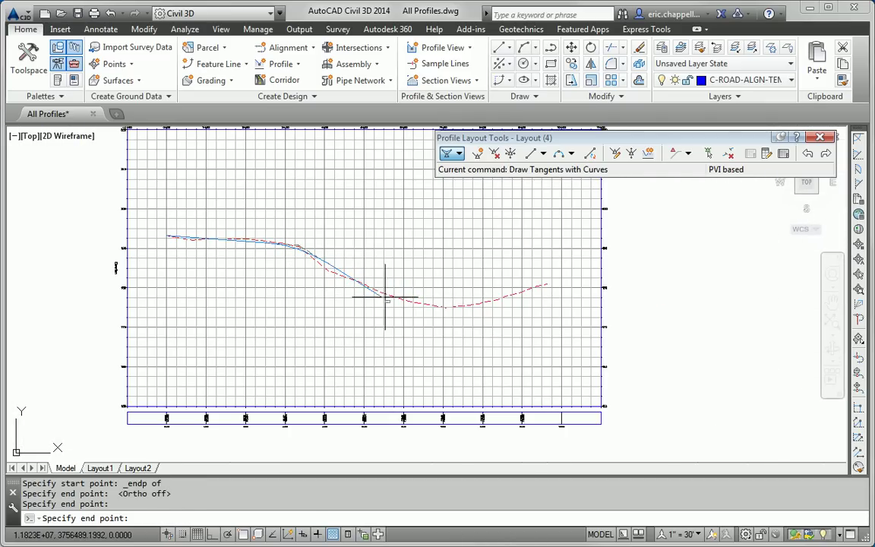
left_click(453, 307)
scroll(578, 289, "up", 5)
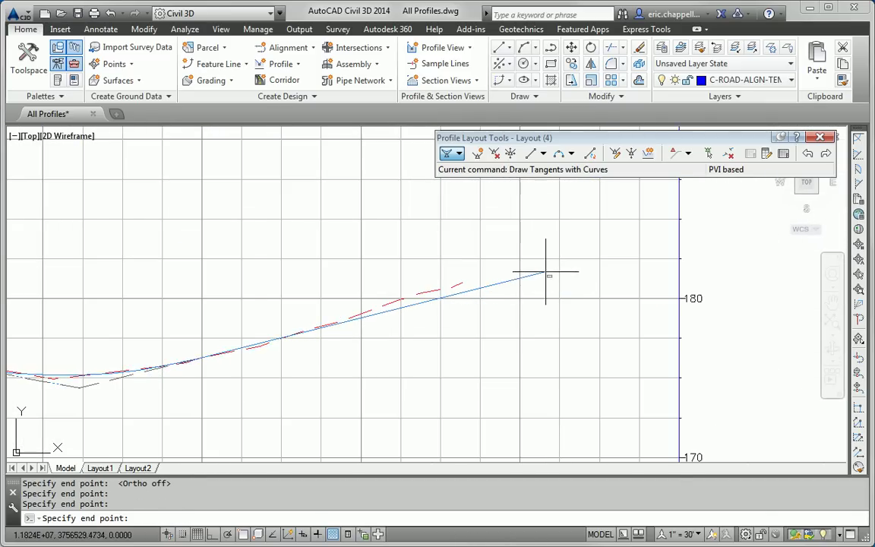
right_click(546, 271, "shift")
left_click(607, 349)
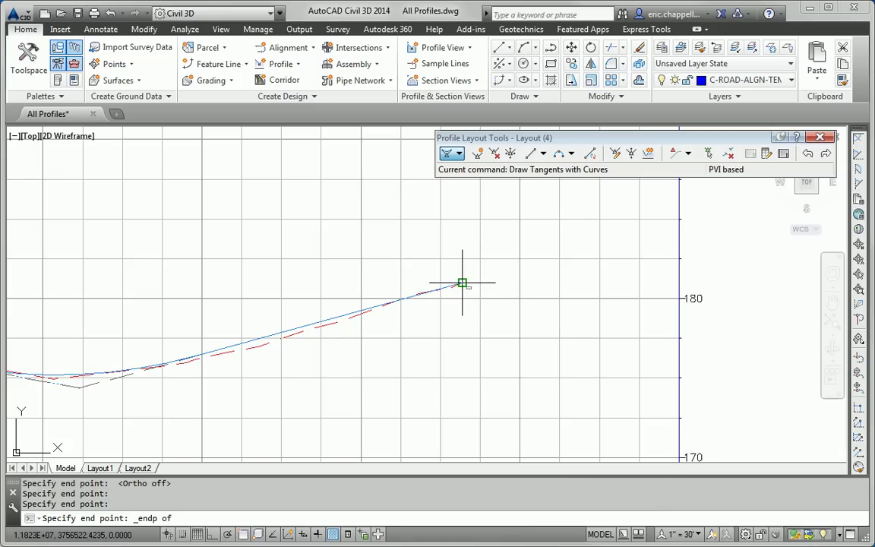
left_click(461, 283)
key("Return")
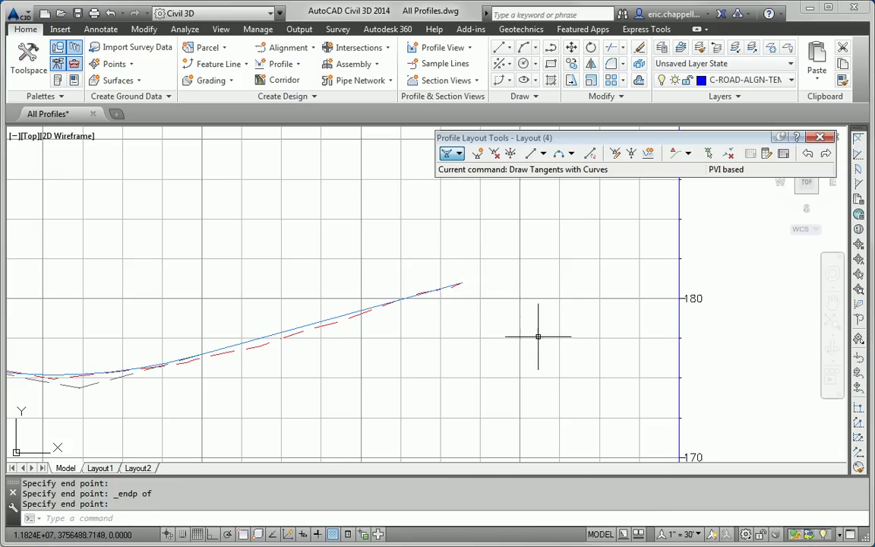
scroll(538, 336, "down", 6)
middle_click_drag(512, 335, 508, 303)
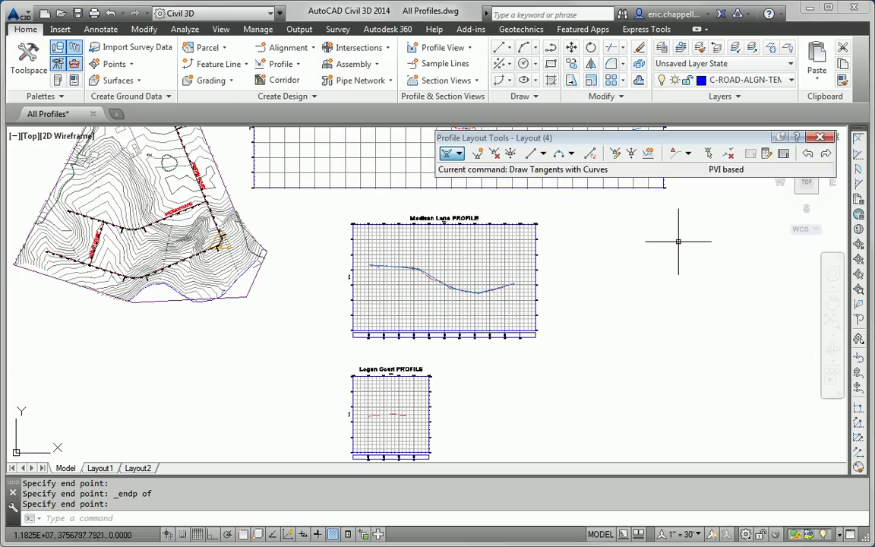
- Create design profile Layout (5) in the Logan Court profile view
left_click(283, 65)
left_click(313, 112)
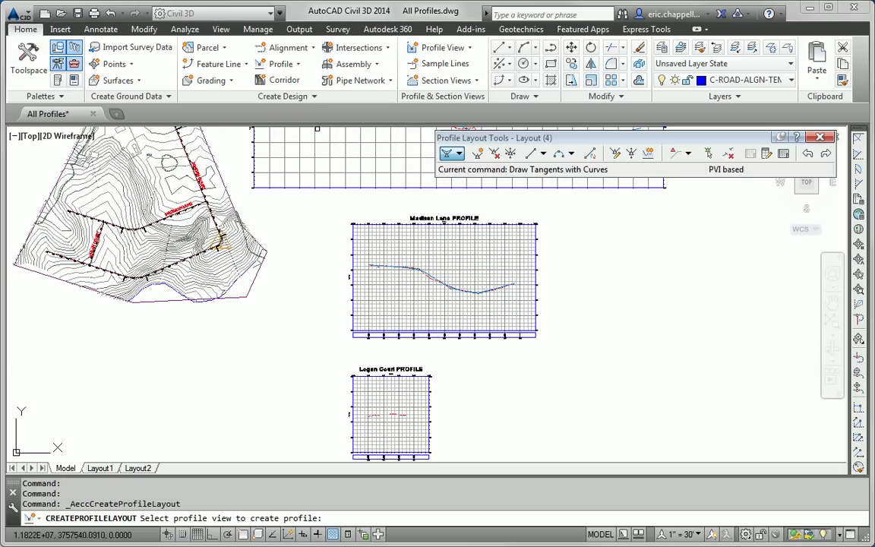
left_click(440, 418)
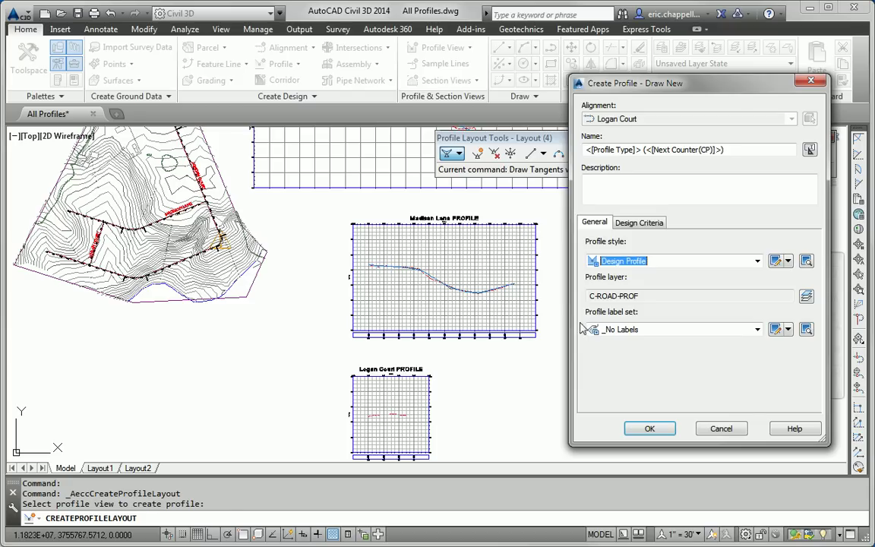
left_click(662, 482)
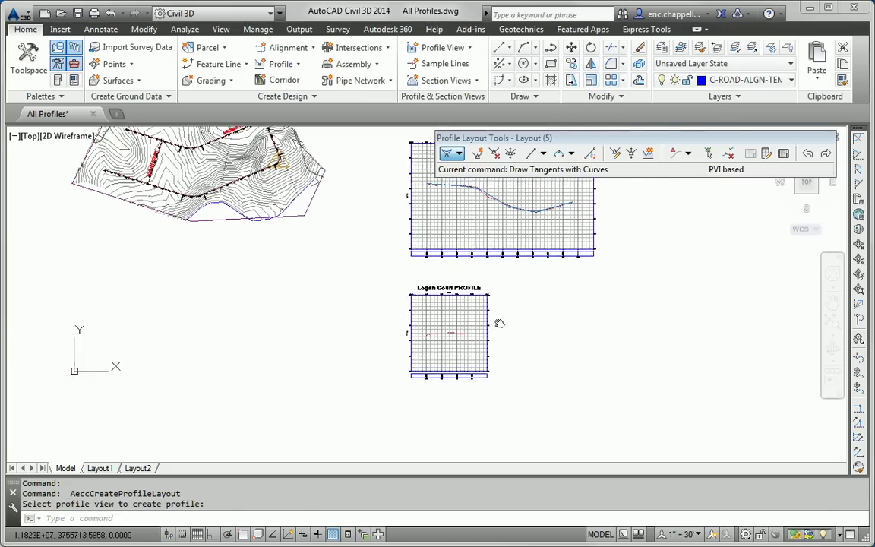
- Draw one curved-tangent grade between the ground line's left and right endpoints
left_click(460, 155)
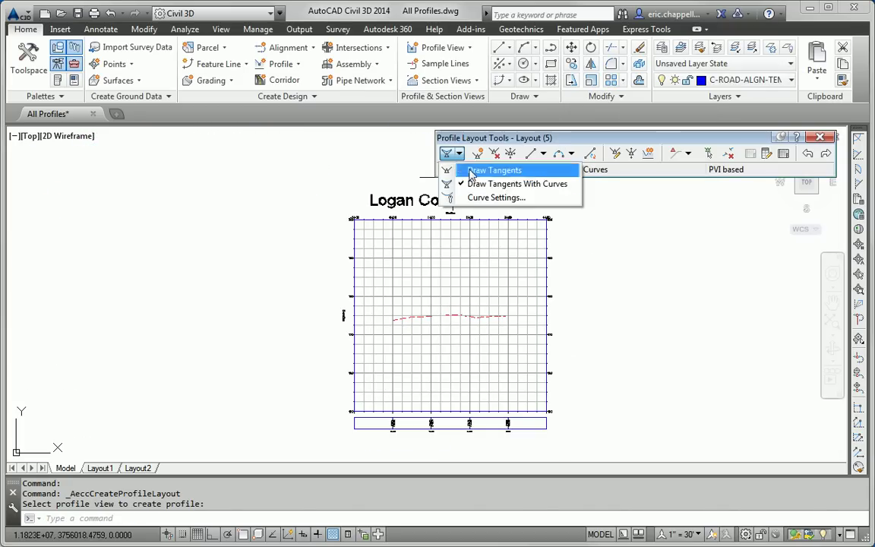
left_click(486, 184)
scroll(419, 331, "up", 4)
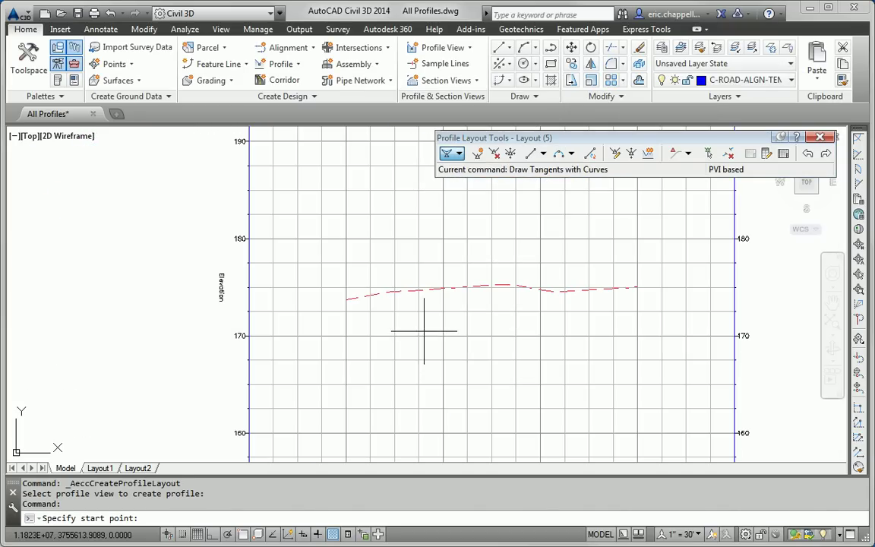
right_click(425, 337, "shift")
left_click(479, 104)
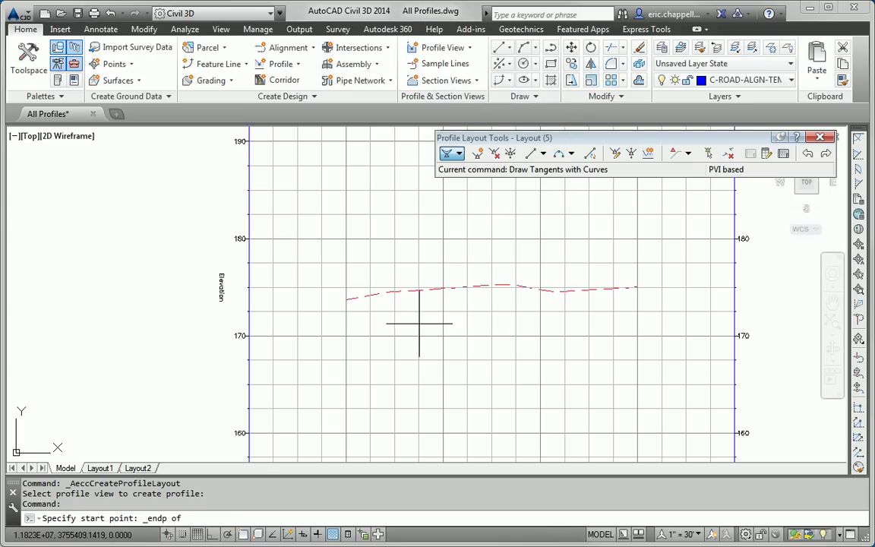
left_click(348, 299)
right_click(628, 320, "shift")
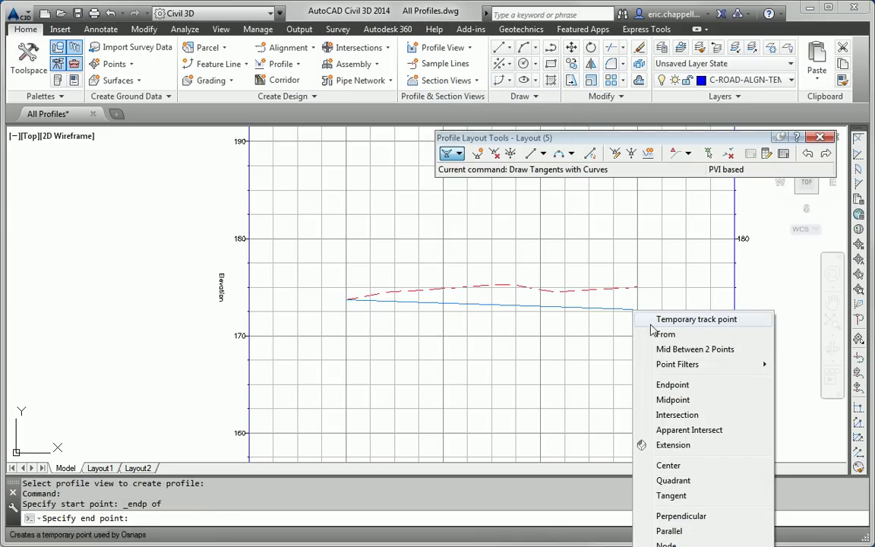
left_click(674, 385)
scroll(641, 295, "up", 2)
scroll(642, 295, "up", 2)
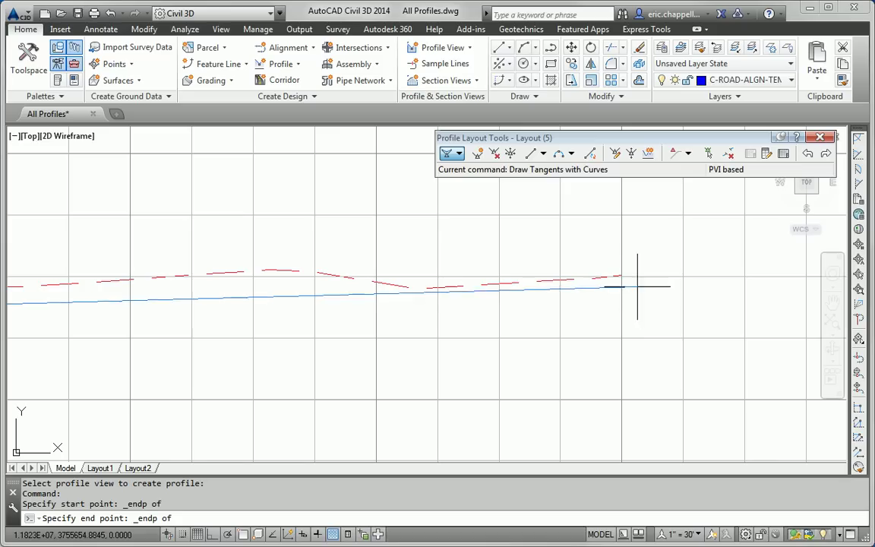
left_click(622, 275)
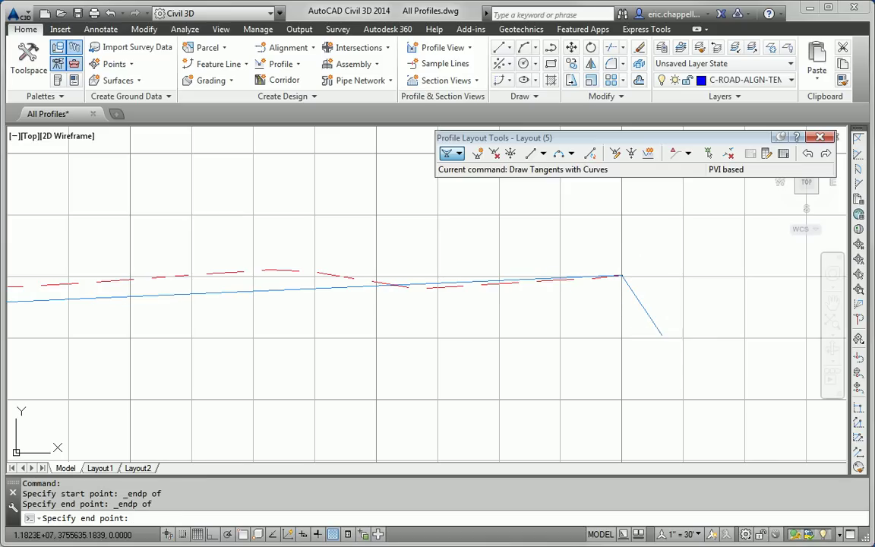
key("Return")
scroll(493, 367, "down", 6)
scroll(494, 367, "down", 1)
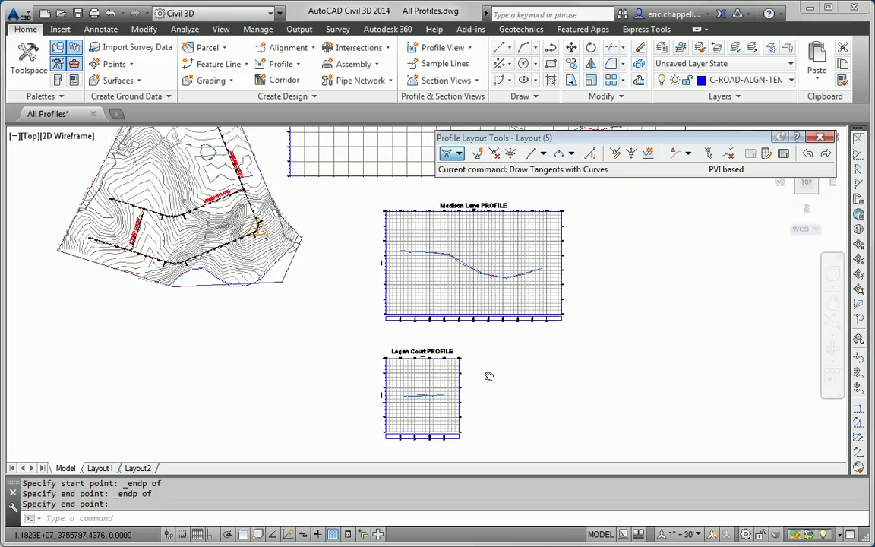
middle_click_drag(488, 377, 468, 357)
scroll(466, 352, "up", 1)
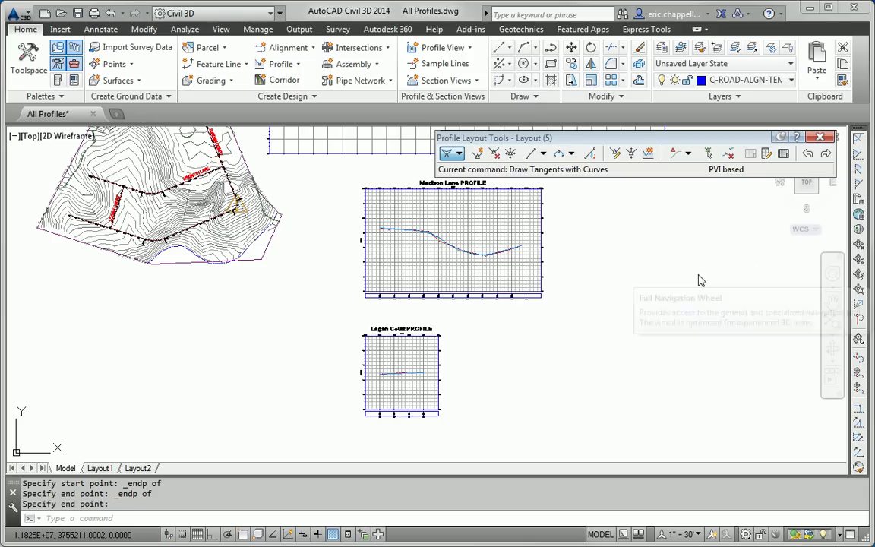
- Exit the layout command with Esc and select the blue Madison Lane design profile
middle_click_drag(577, 279, 558, 313)
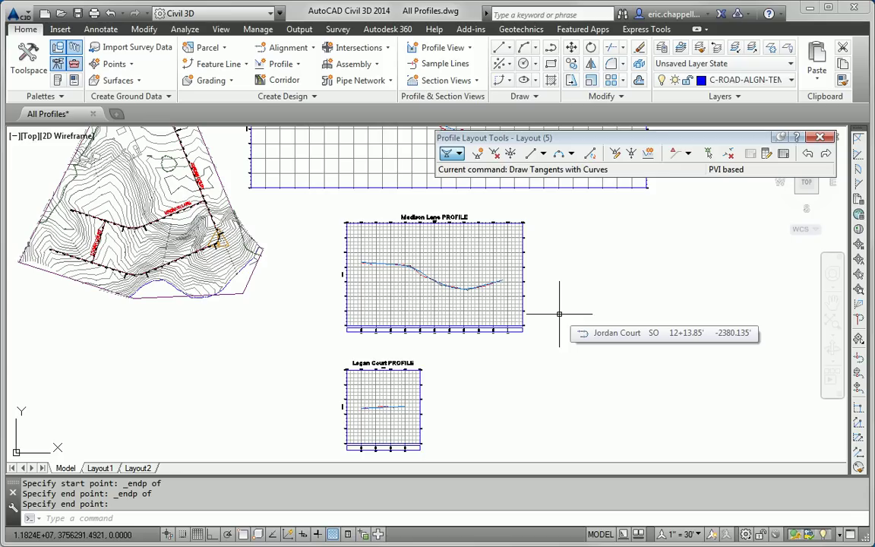
scroll(455, 262, "up", 5)
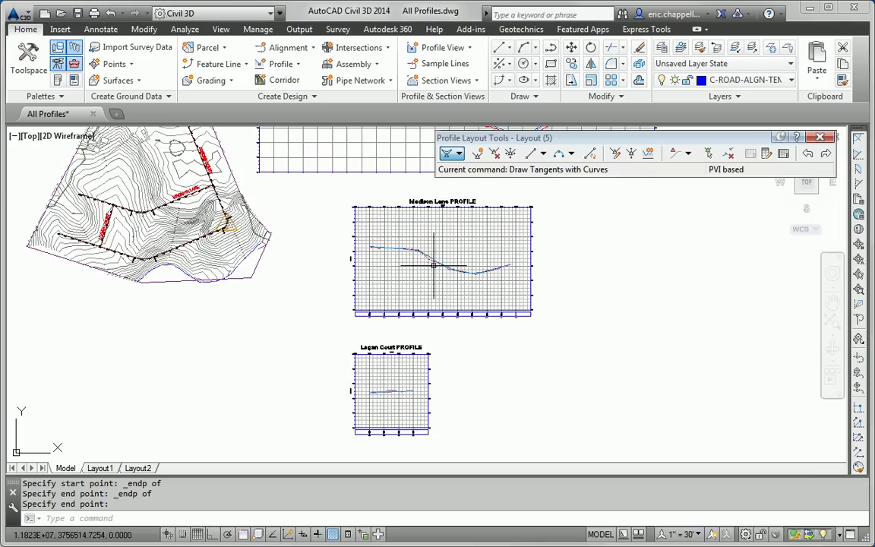
key("Escape")
key("Escape")
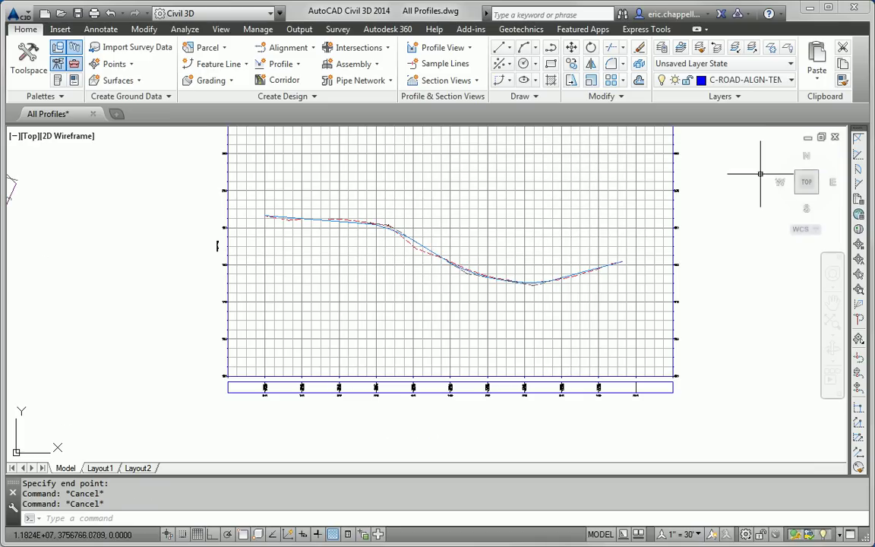
scroll(459, 270, "up", 3)
left_click(415, 247)
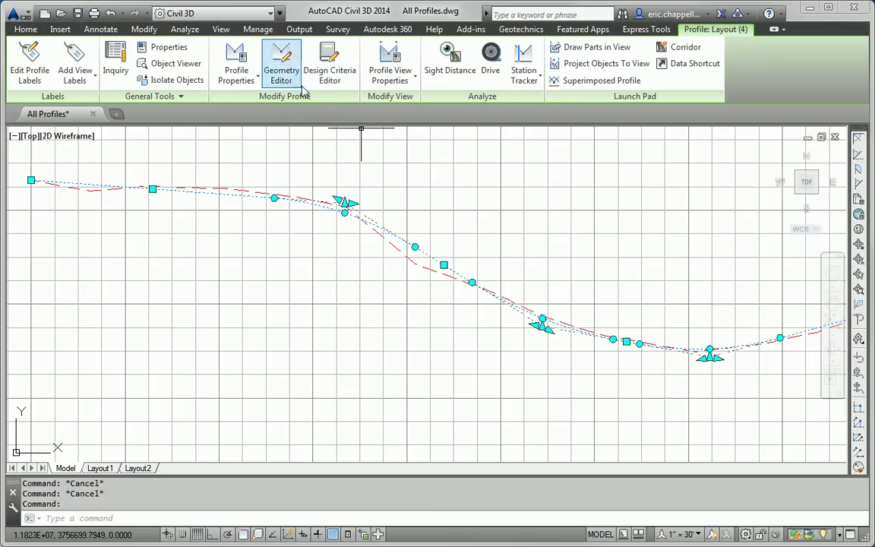
- In the Profile Entities grid, set PVI 2 to station 3+35.00' and elevation 191.000'
left_click(281, 75)
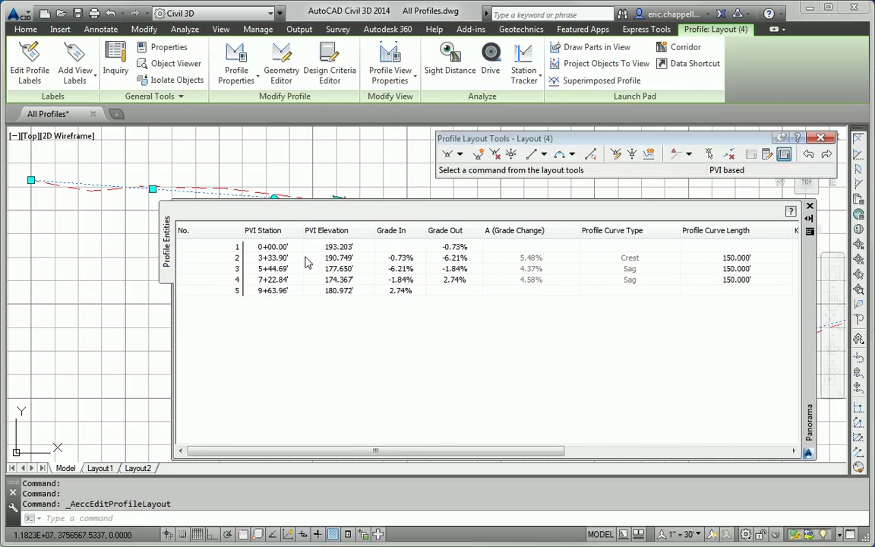
left_click(354, 249)
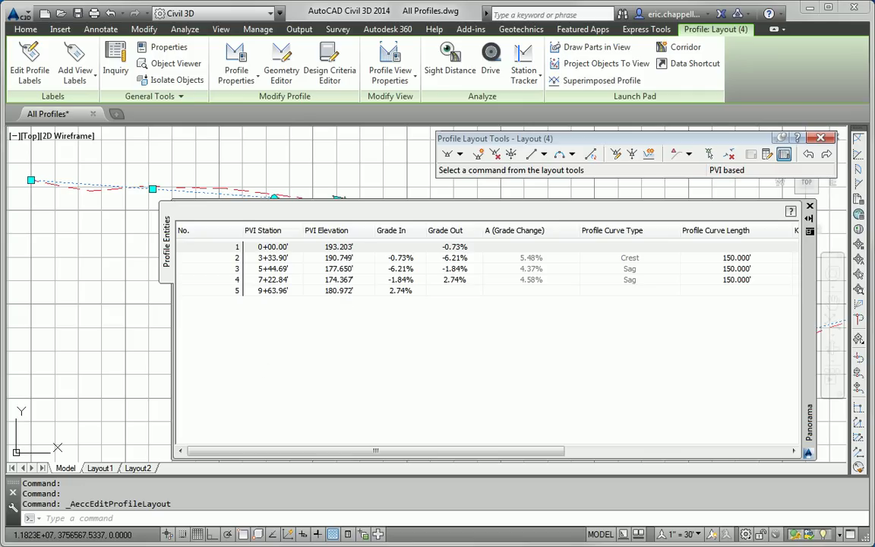
left_click(286, 259)
left_click(289, 258)
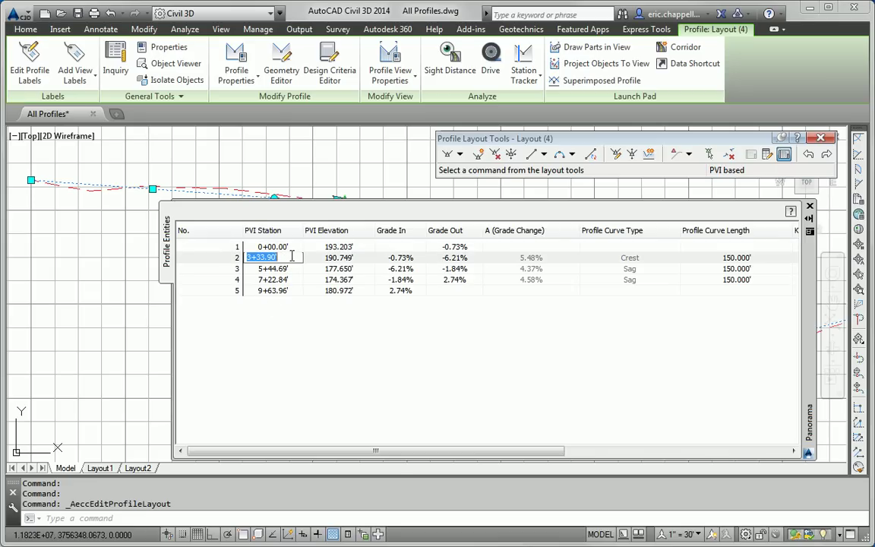
type("335")
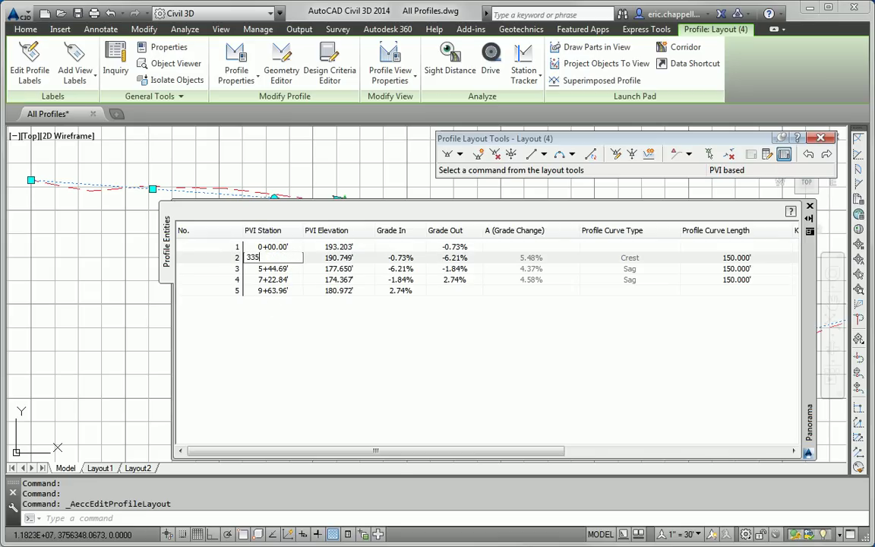
left_click(360, 257)
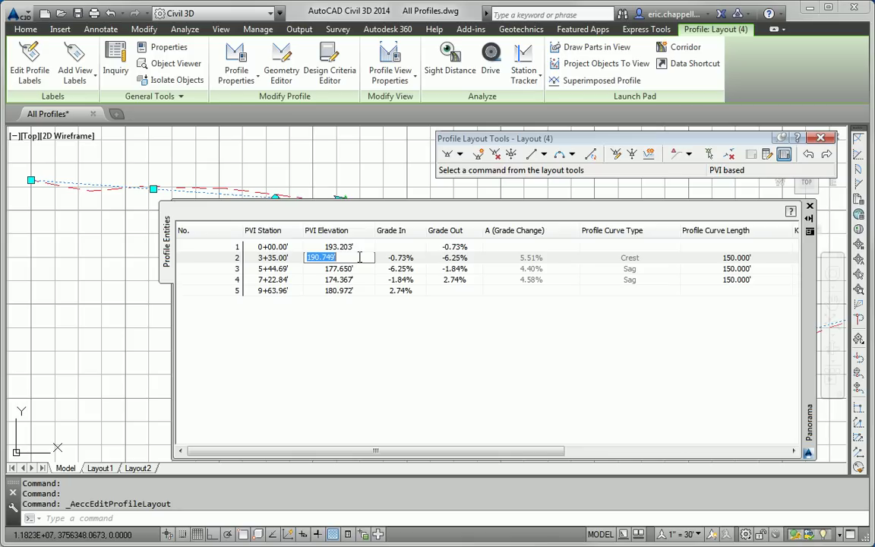
type("1")
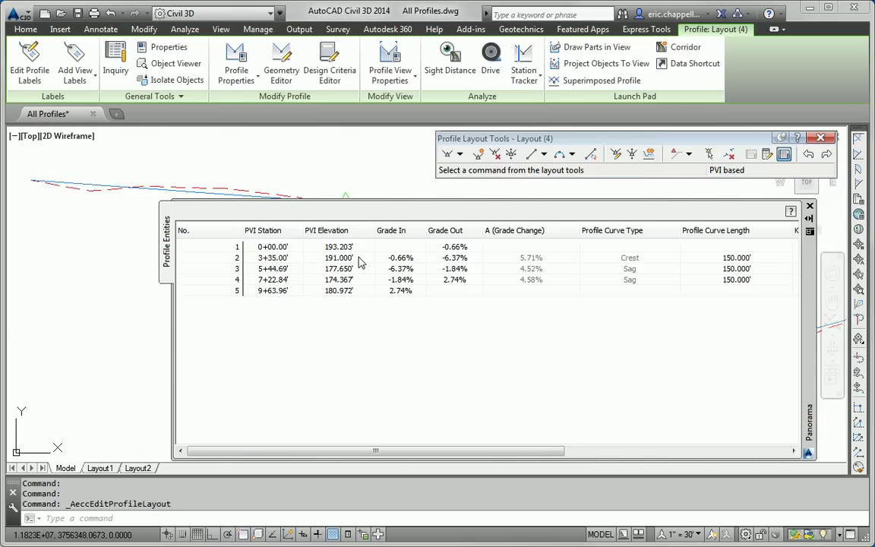
key("Return")
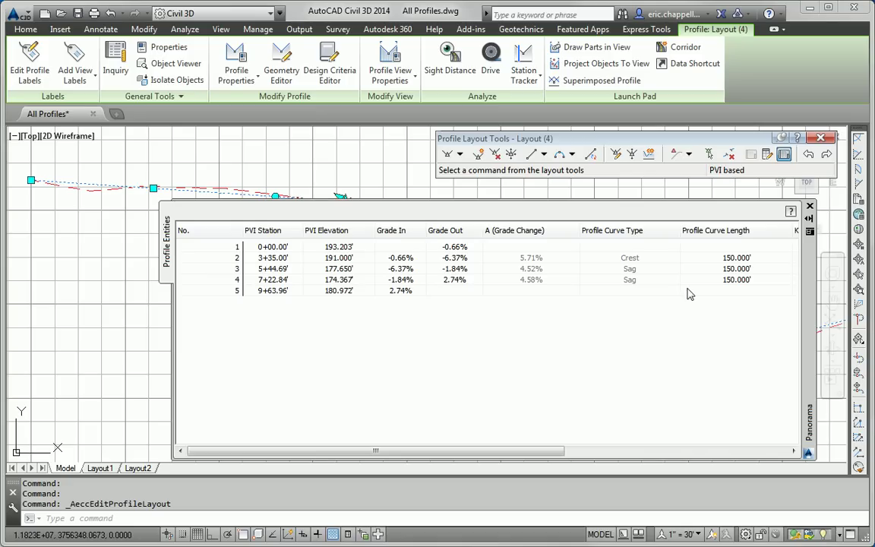
- Set PVI 3 to station 5+45.00' and elevation 177.500'
double_click(296, 269)
type("5")
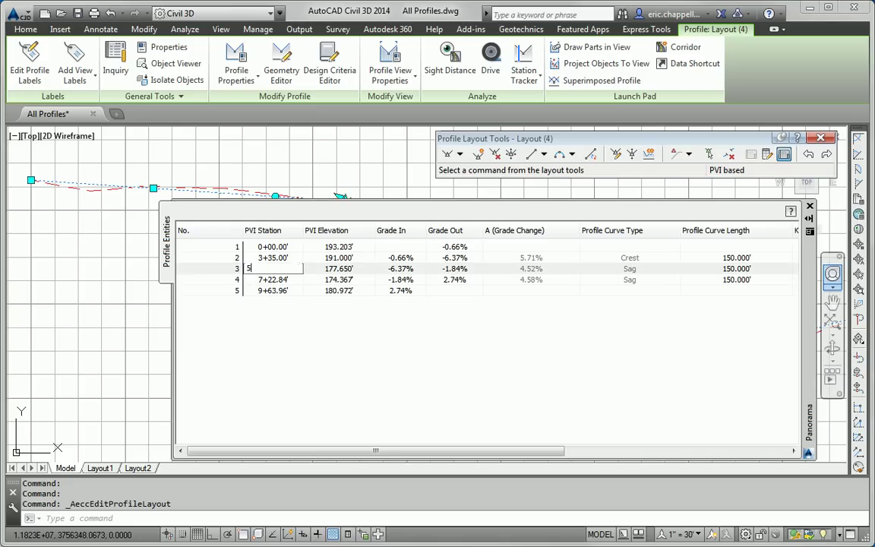
type("+45")
key("Return")
left_click(358, 268)
left_click(358, 269)
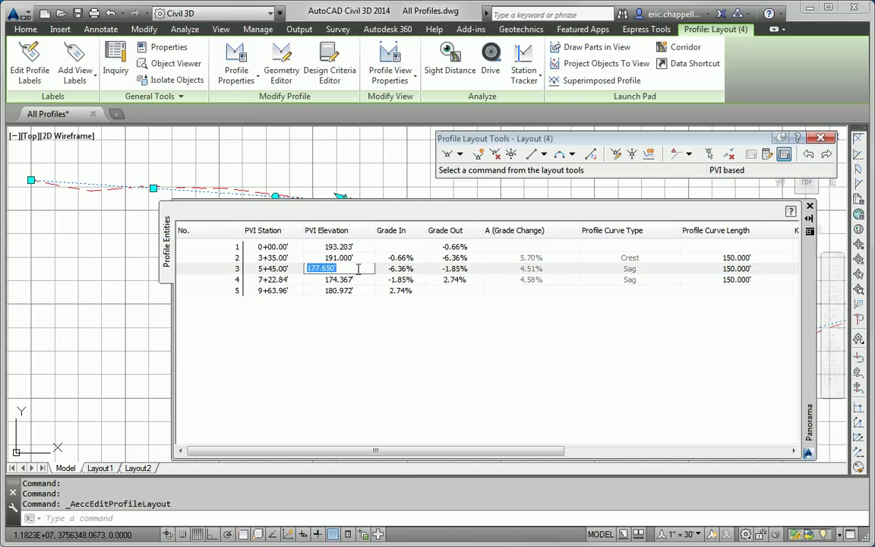
type("177.5")
key("Return")
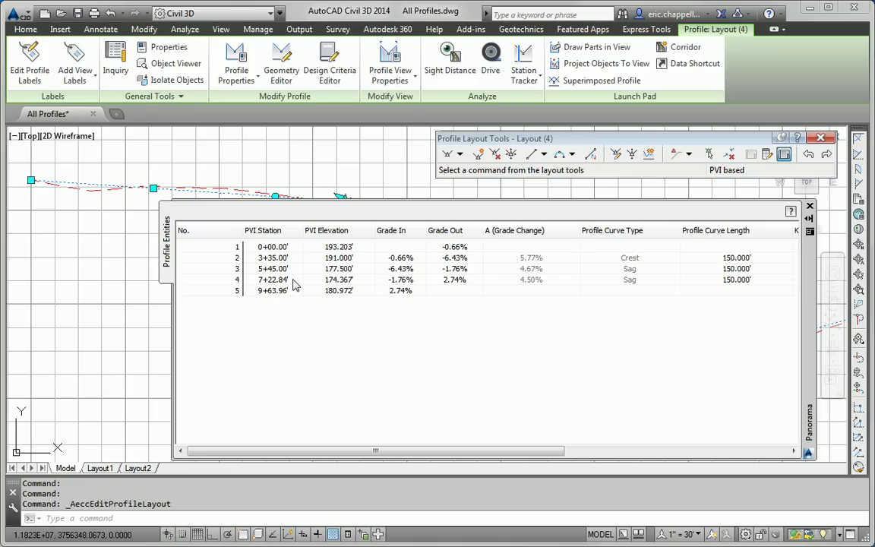
- Set PVI 4 to station 7+25.00' and elevation 174.500', then close the PVI table
double_click(293, 281)
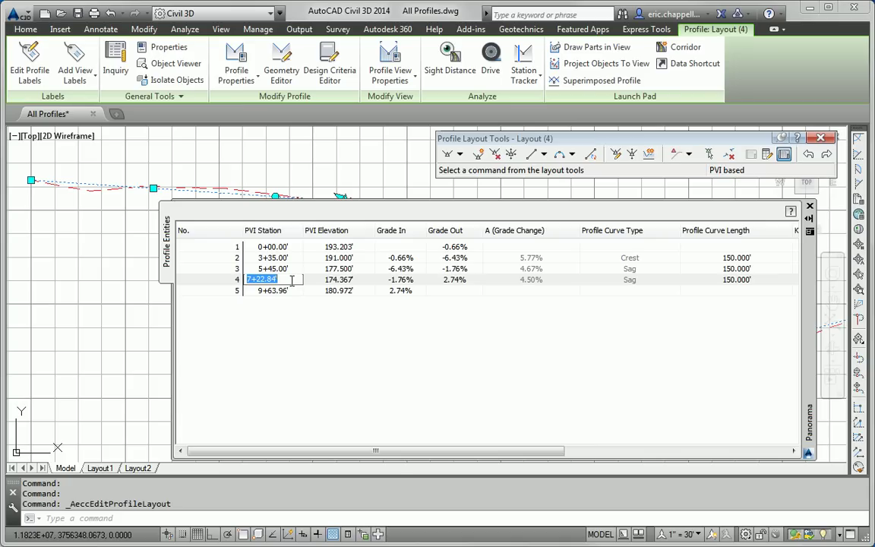
type("7+")
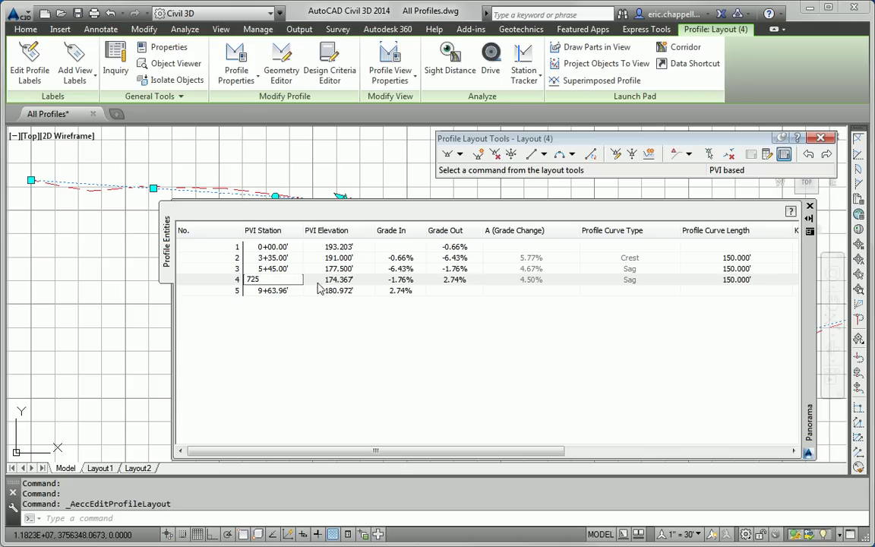
type("25")
key("Return")
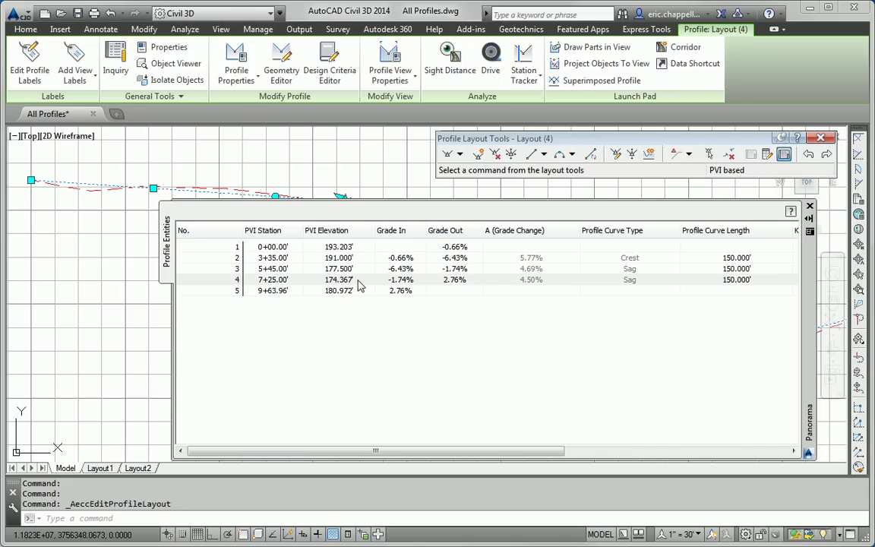
double_click(360, 280)
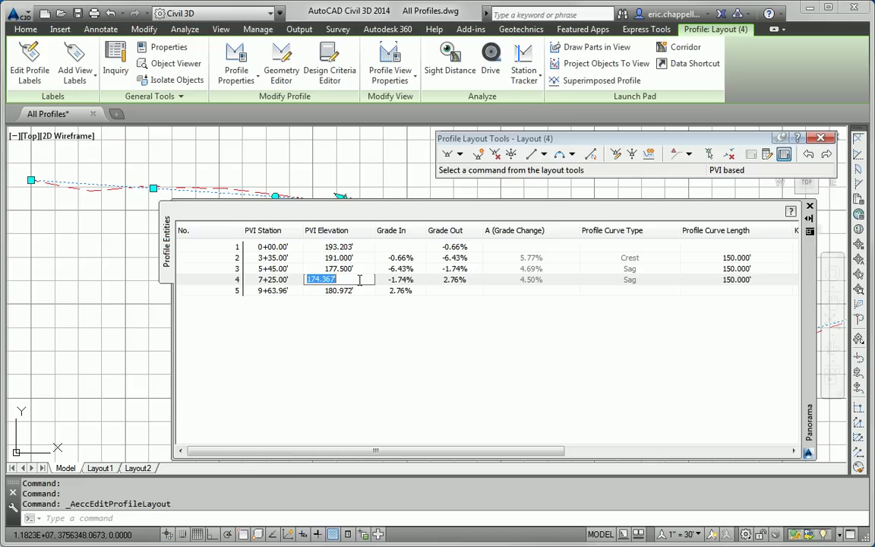
type("174.5")
key("Return")
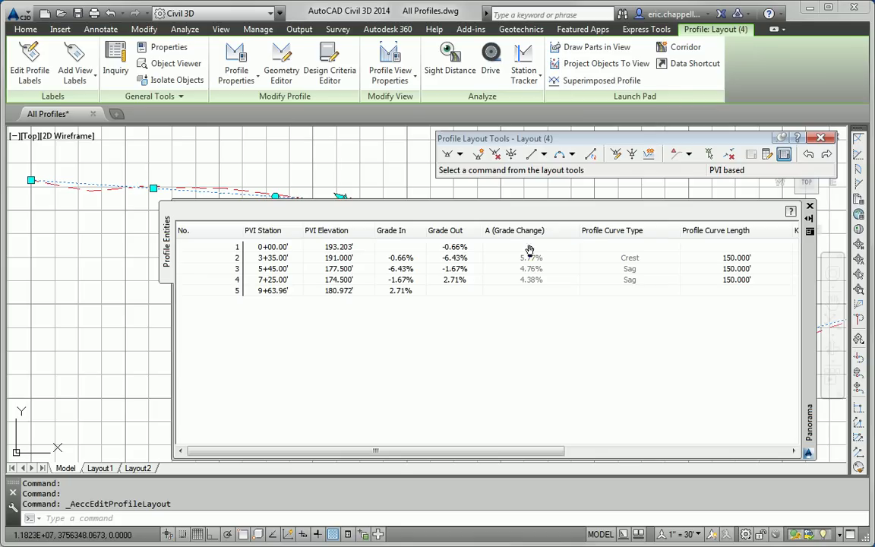
left_click(809, 206)
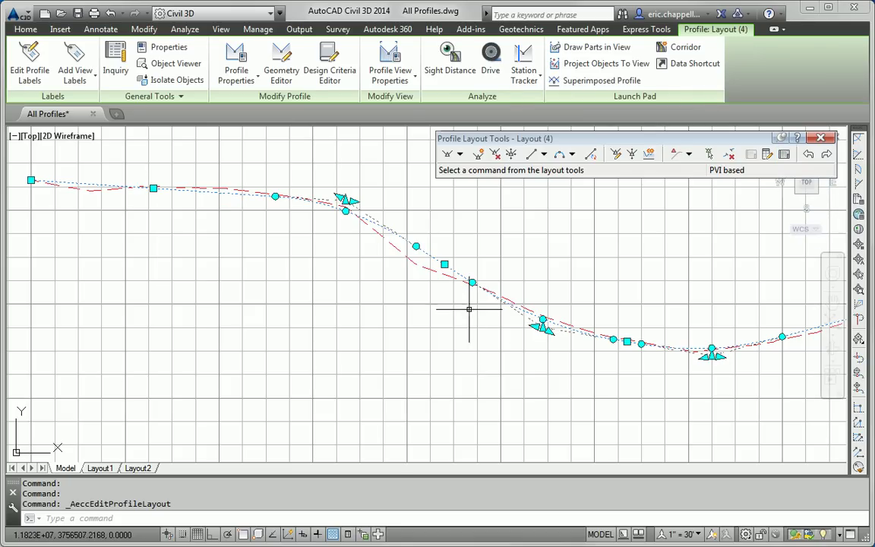
- Return to the Madison Lane layout profile and close the Profile Layout Tools toolbar
key("Escape")
scroll(474, 301, "down", 5)
scroll(447, 395, "up", 6)
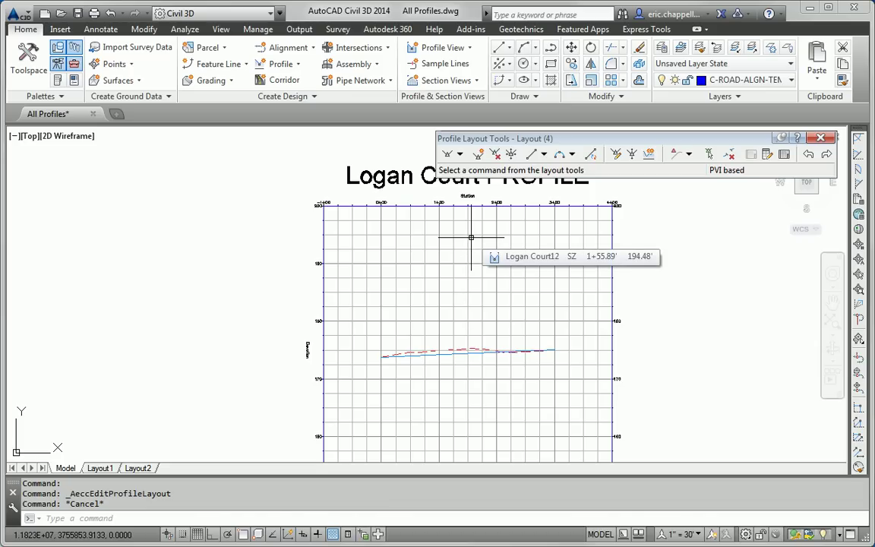
mouse_move(470, 238)
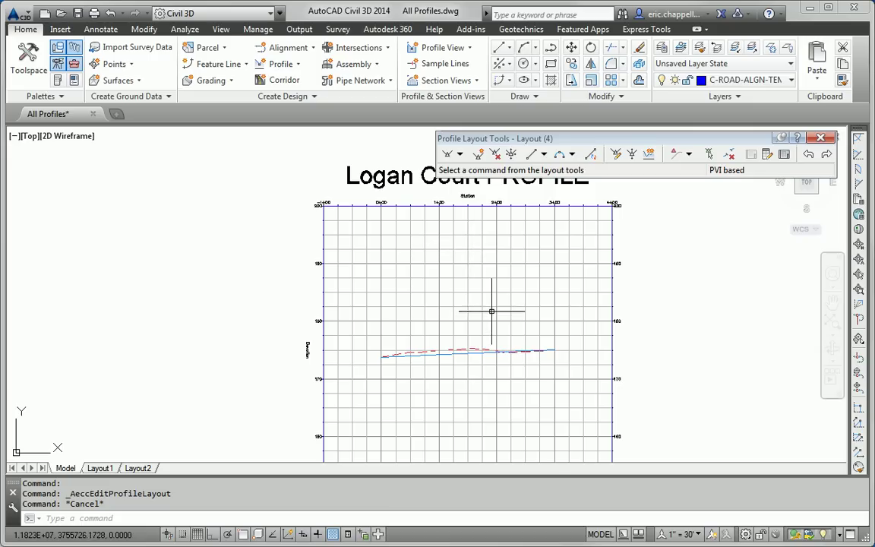
scroll(489, 309, "down", 3)
middle_click_drag(484, 312, 444, 263)
scroll(444, 263, "up", 5)
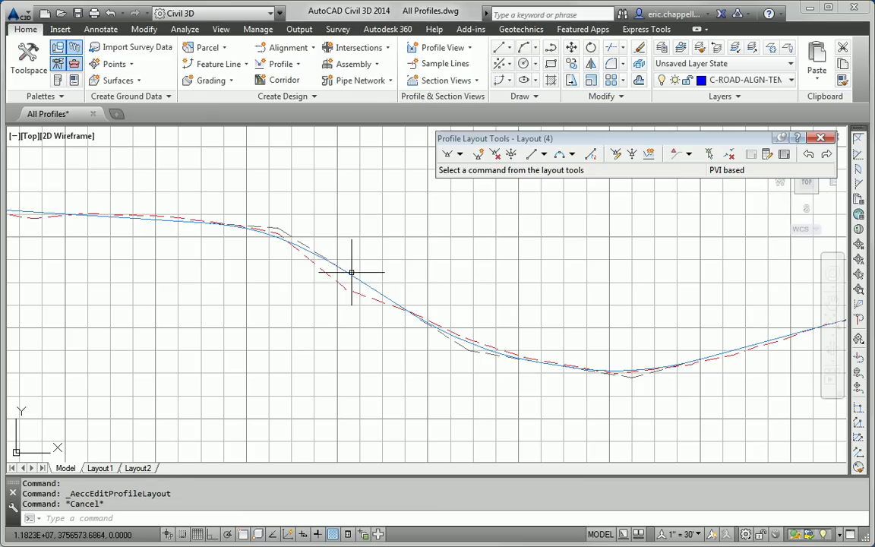
left_click(350, 272)
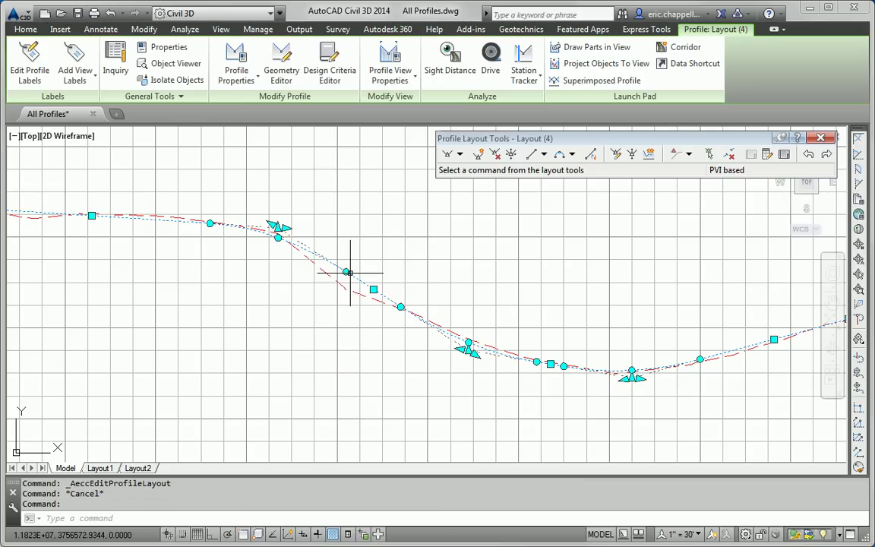
left_click(820, 138)
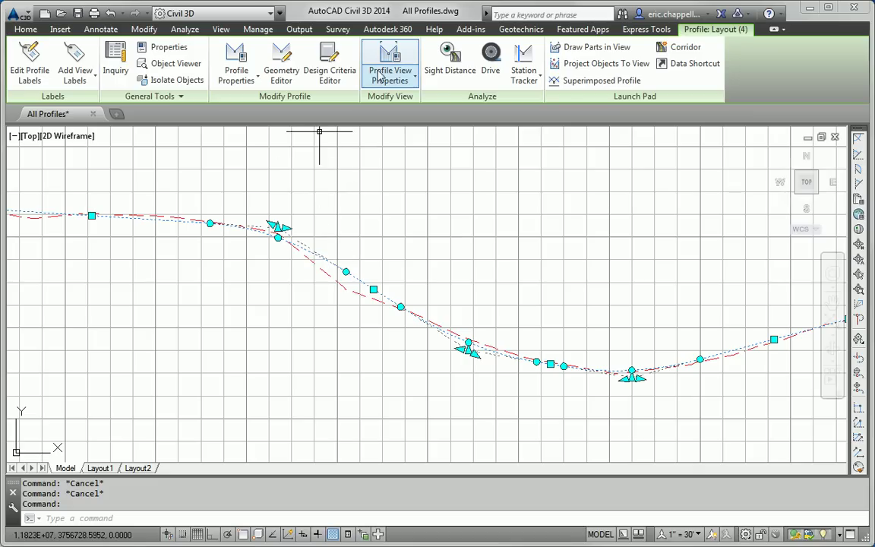
- In Layout (4)'s Design Criteria, enable criteria-based design, disable the criteria file, and pick Subdivision
left_click(236, 62)
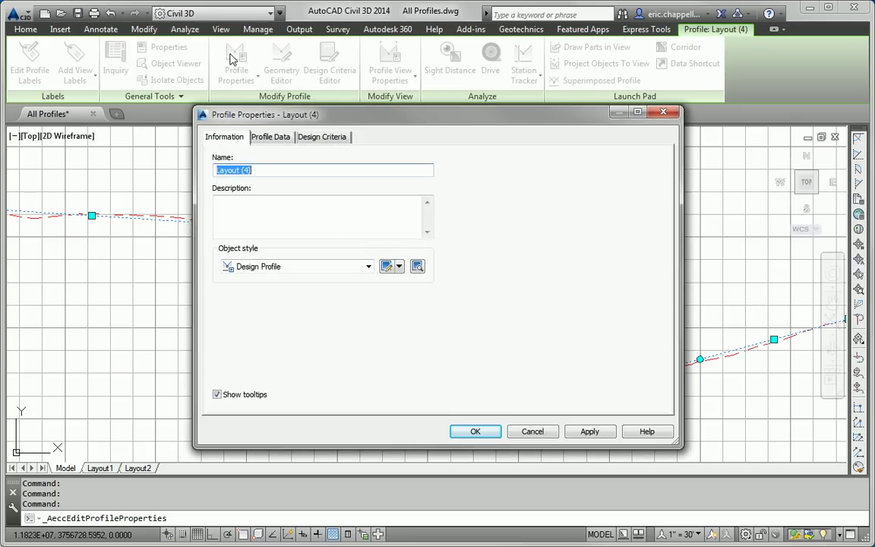
left_click(319, 137)
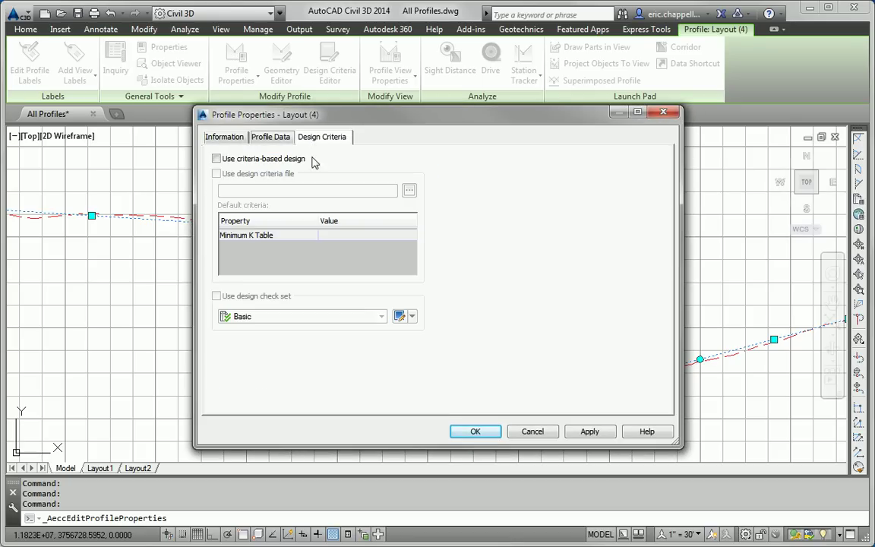
left_click(284, 160)
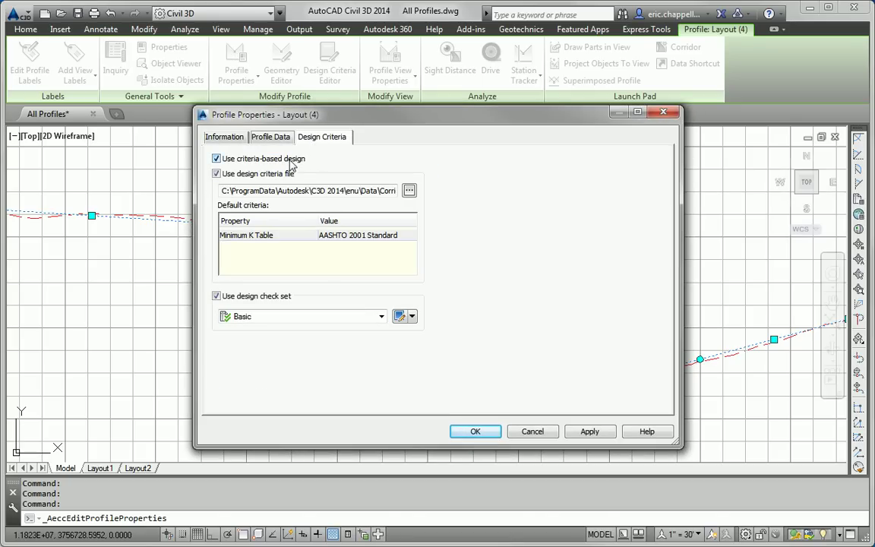
left_click(220, 173)
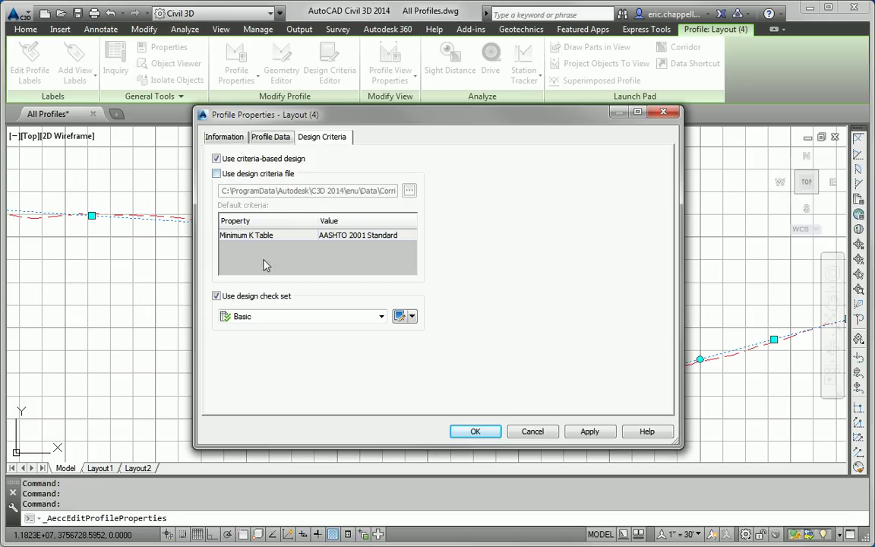
left_click(278, 318)
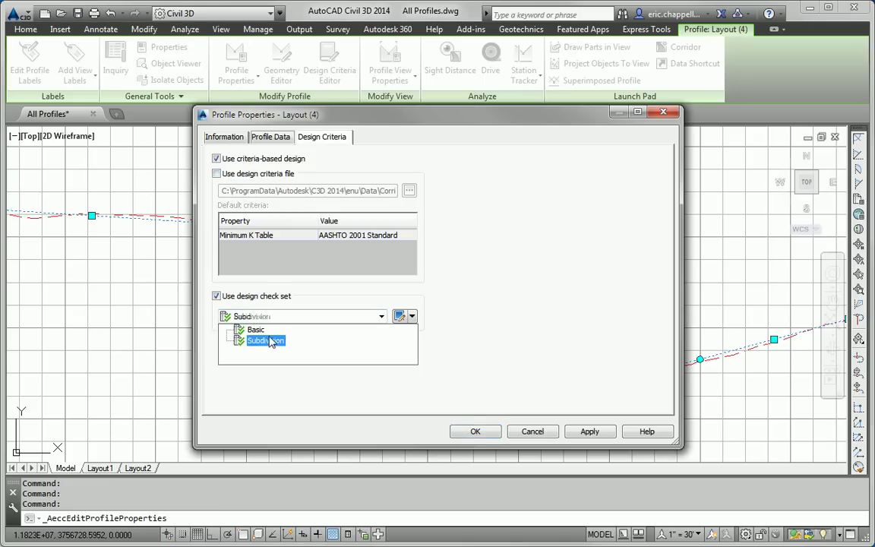
left_click(266, 344)
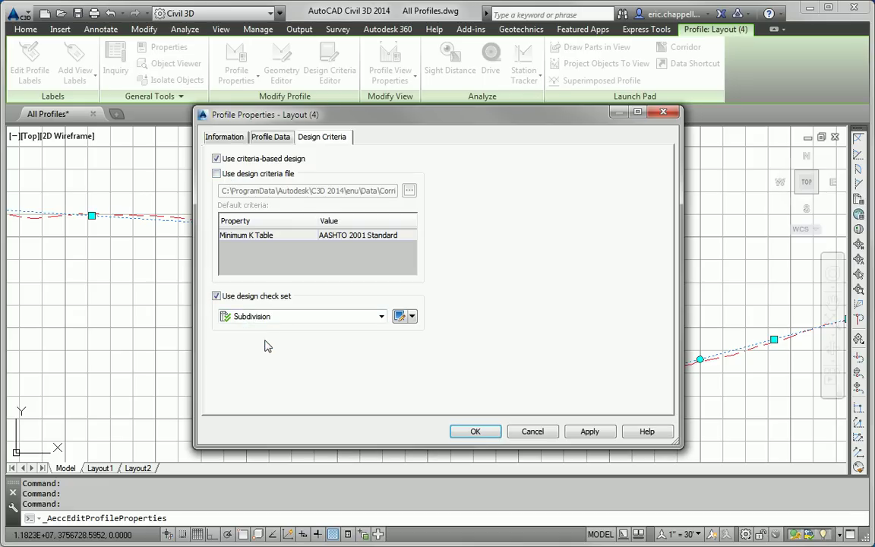
- Apply the new design criteria settings and close Layout (4)'s Profile Properties
left_click(475, 431)
key("Escape")
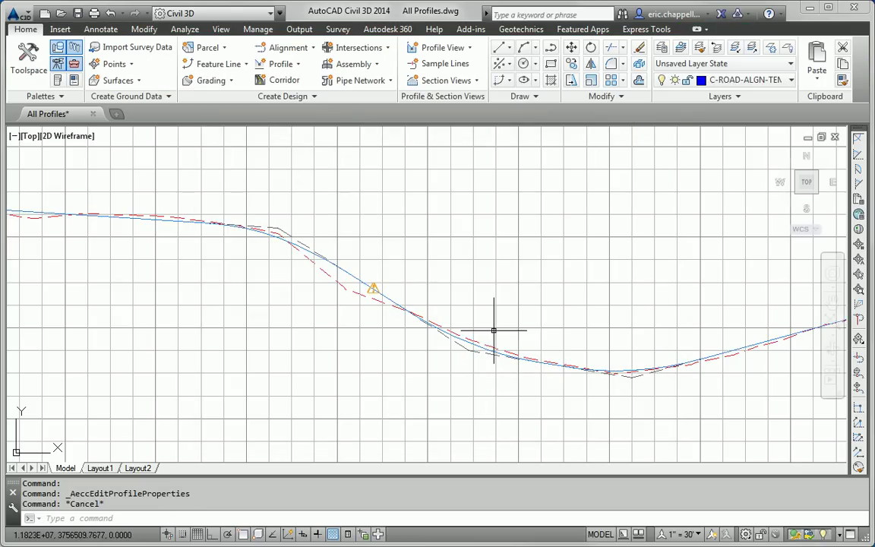
scroll(494, 331, "down", 5)
scroll(494, 334, "up", 1)
scroll(422, 340, "up", 4)
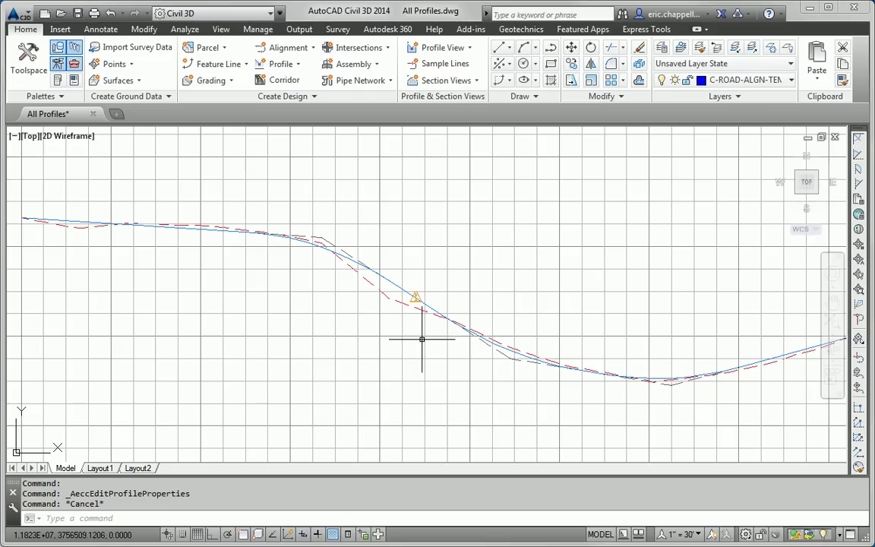
mouse_move(420, 297)
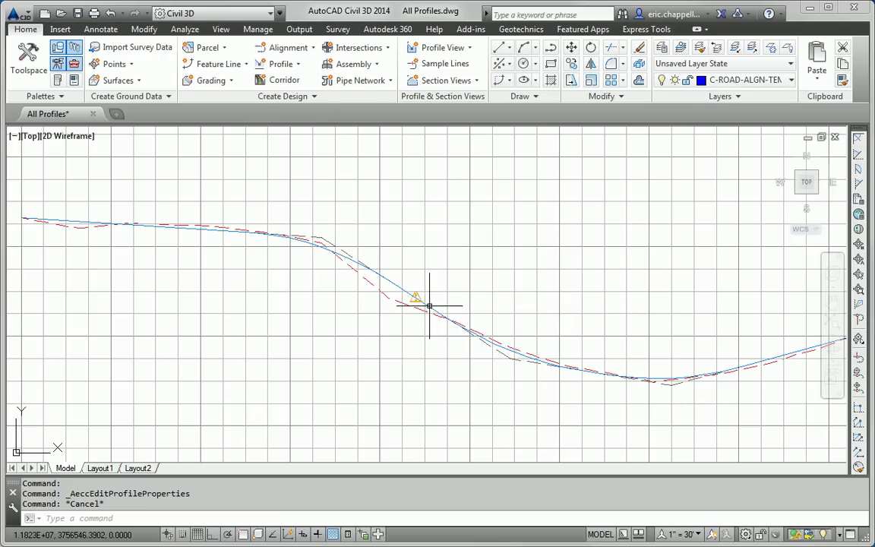
- Drag Layout (4)'s middle PVI grip lower to clear the grade warning
left_click(429, 306)
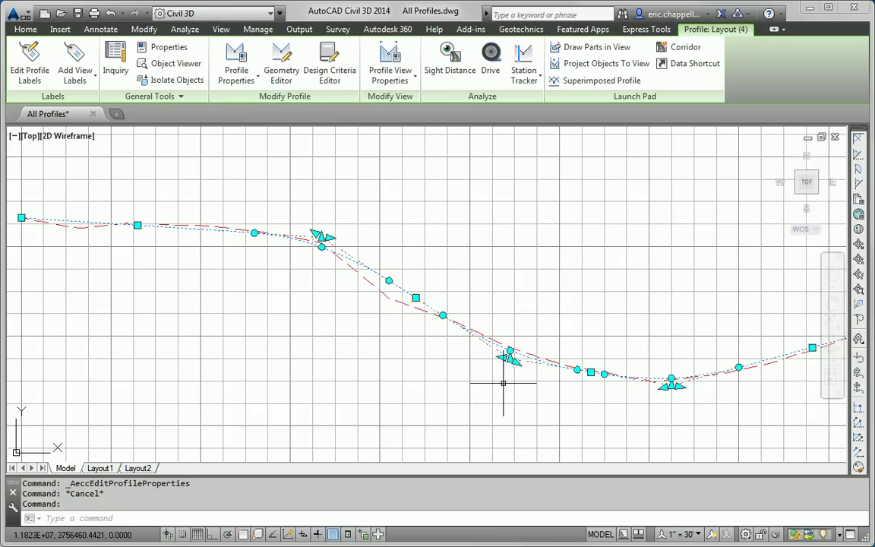
key("Escape")
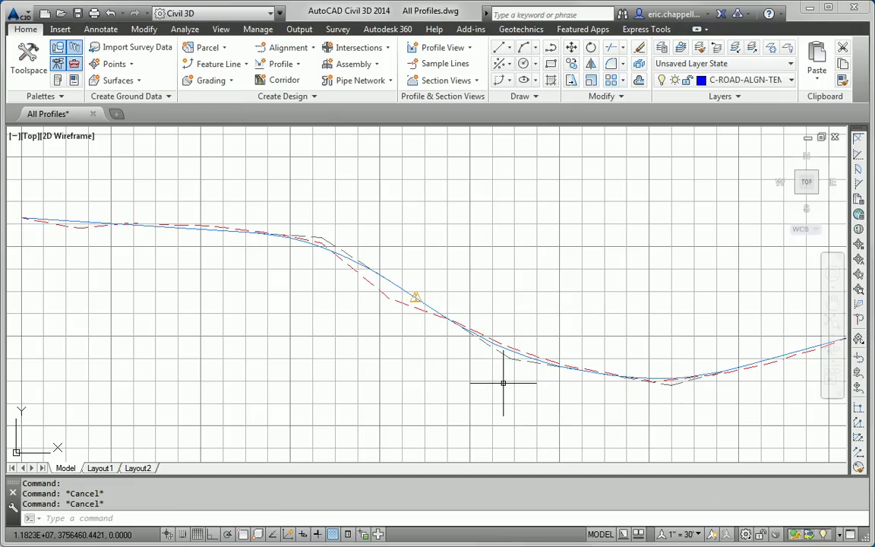
left_click(367, 270)
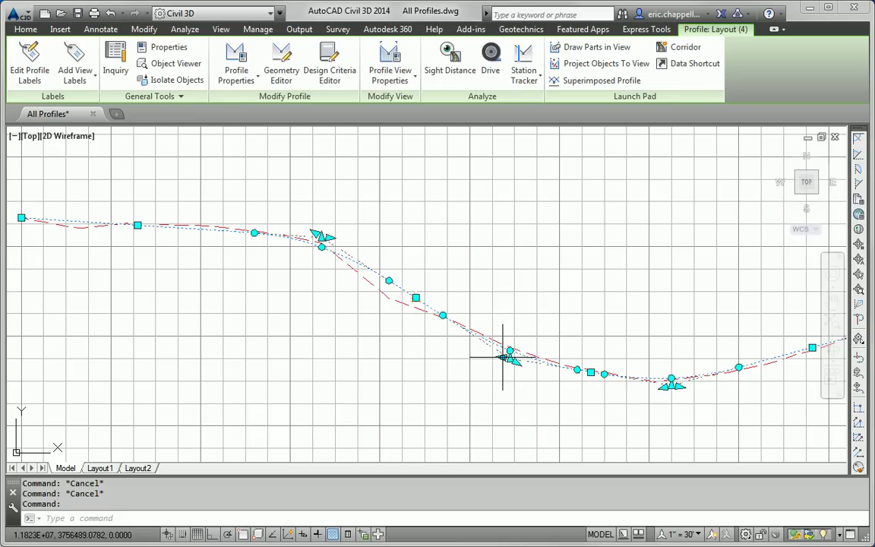
left_click(510, 357)
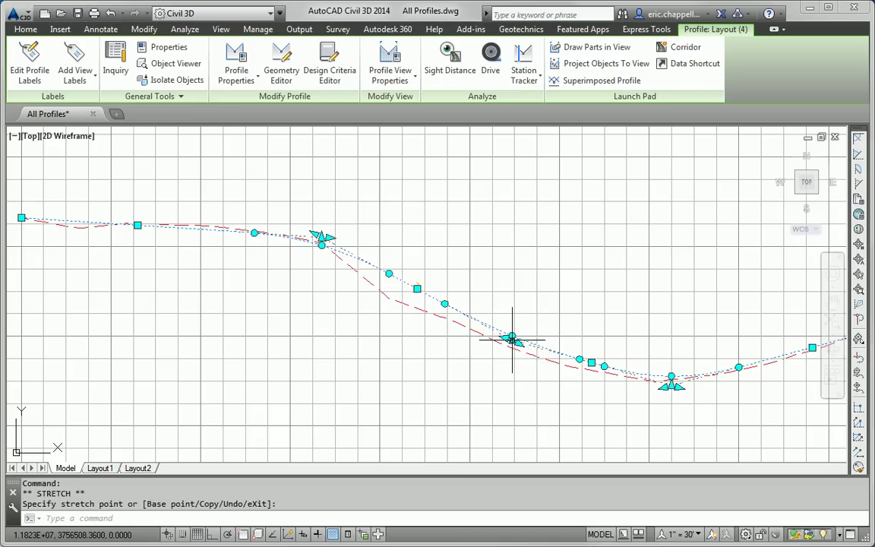
key("Escape")
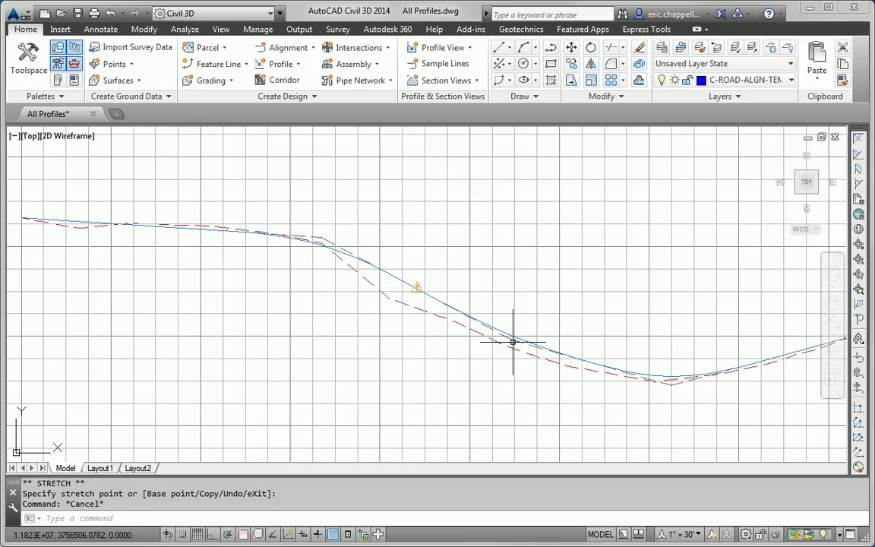
left_click(512, 340)
left_click(511, 340)
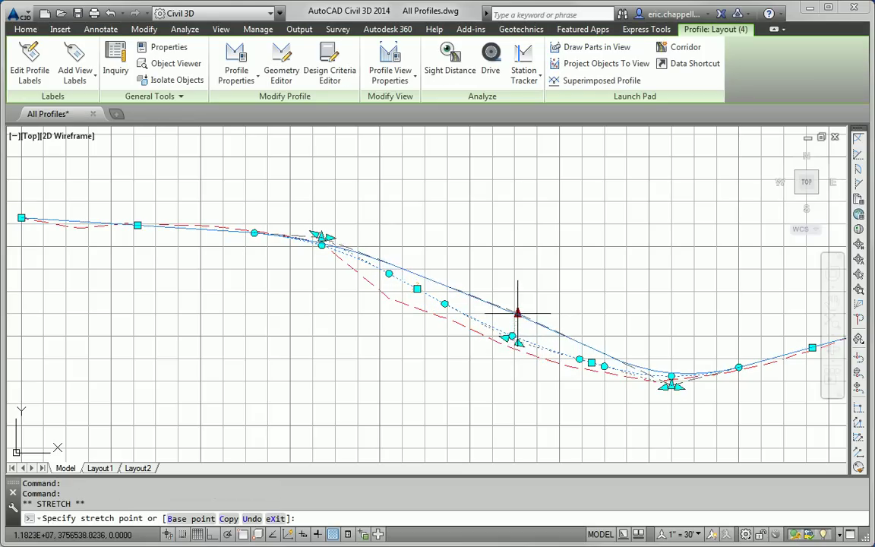
key("Escape")
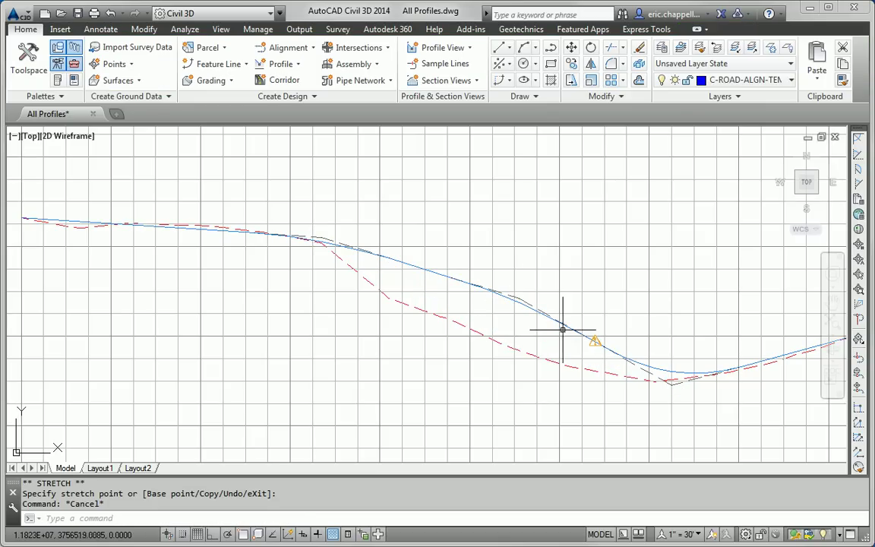
left_click(524, 303)
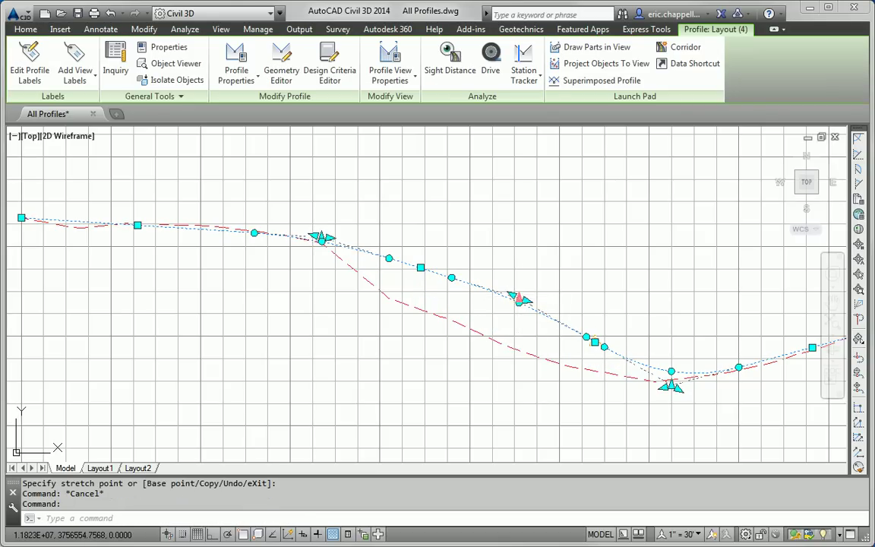
left_click(519, 300)
left_click(517, 313)
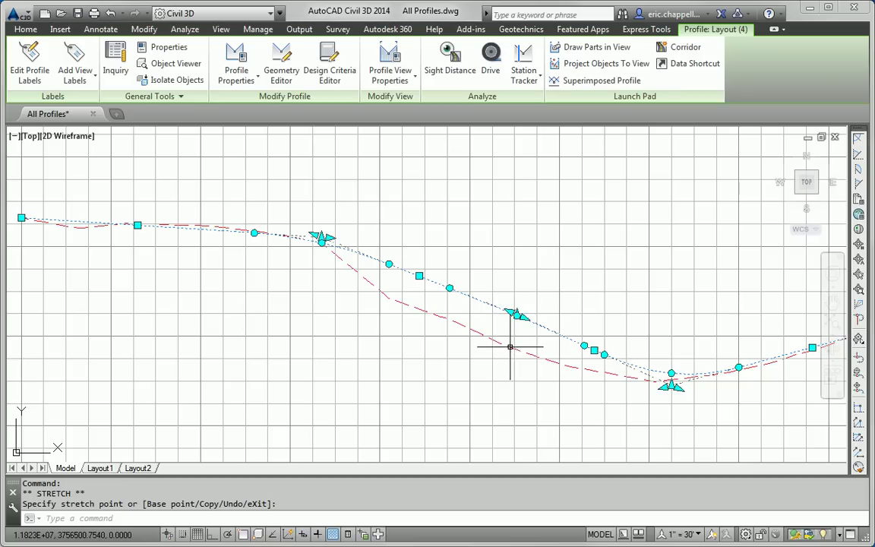
key("Escape")
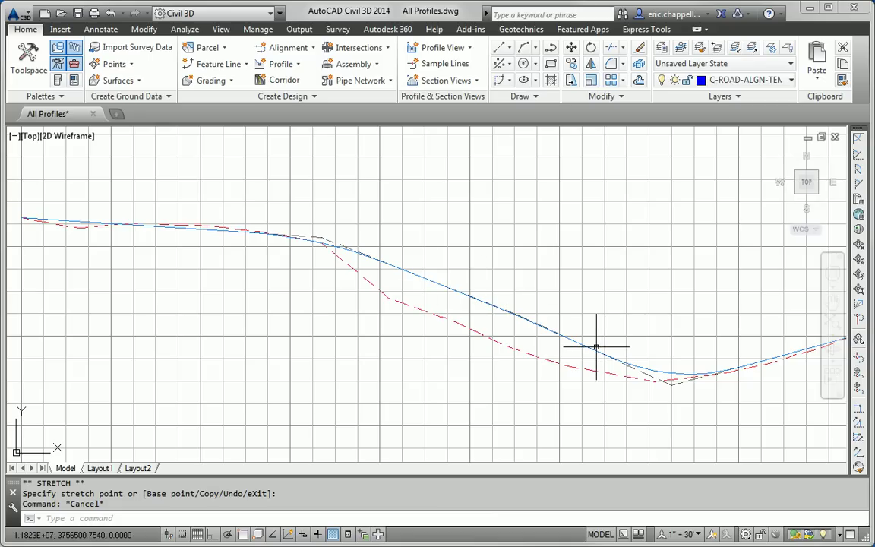
- Delete the third PVI of the Madison Lane profile using Delete PVI in Profile Layout Tools
left_click(426, 280)
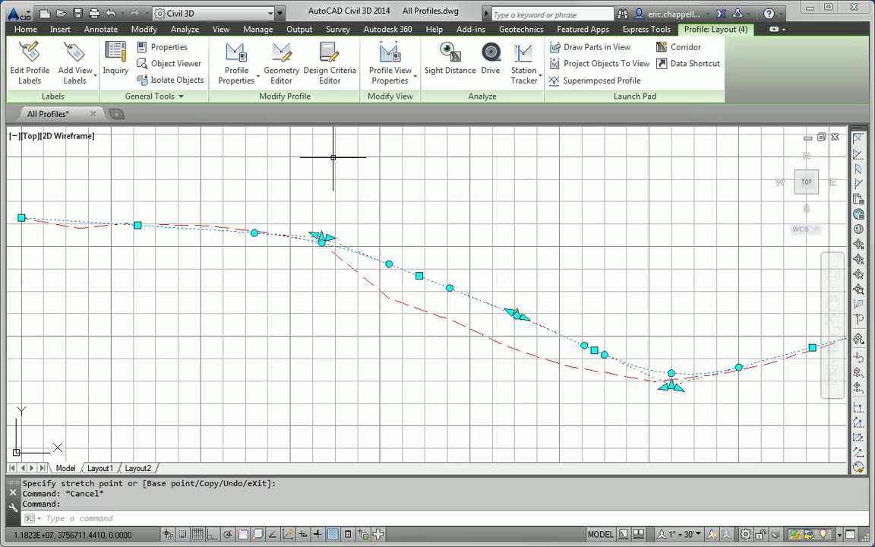
left_click(293, 70)
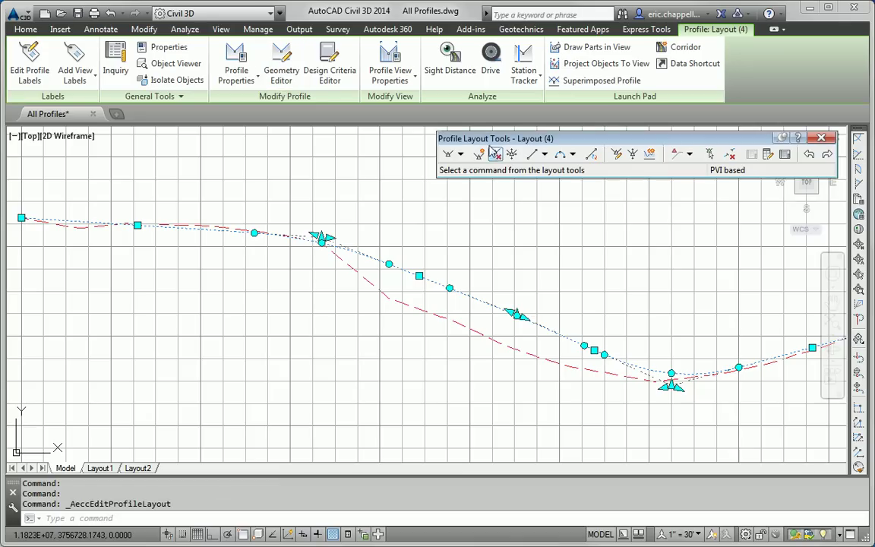
left_click(495, 154)
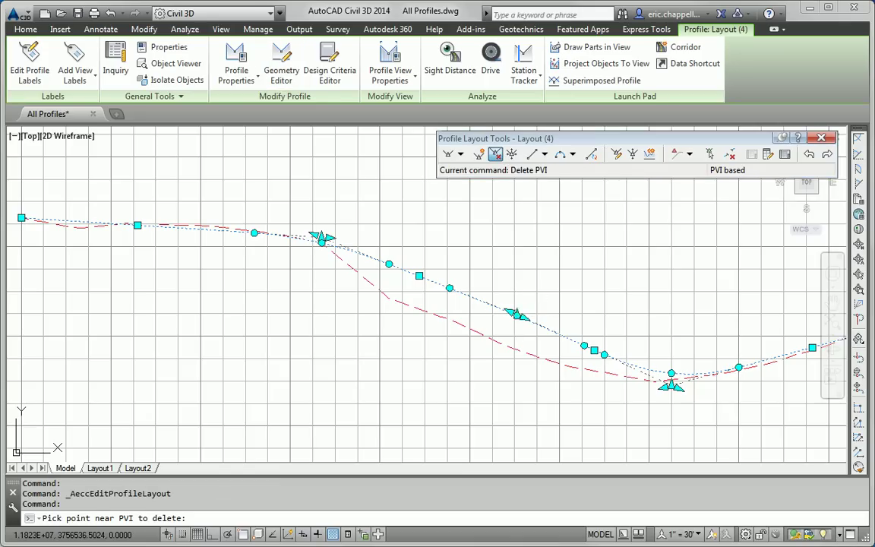
left_click(509, 310)
key("Escape")
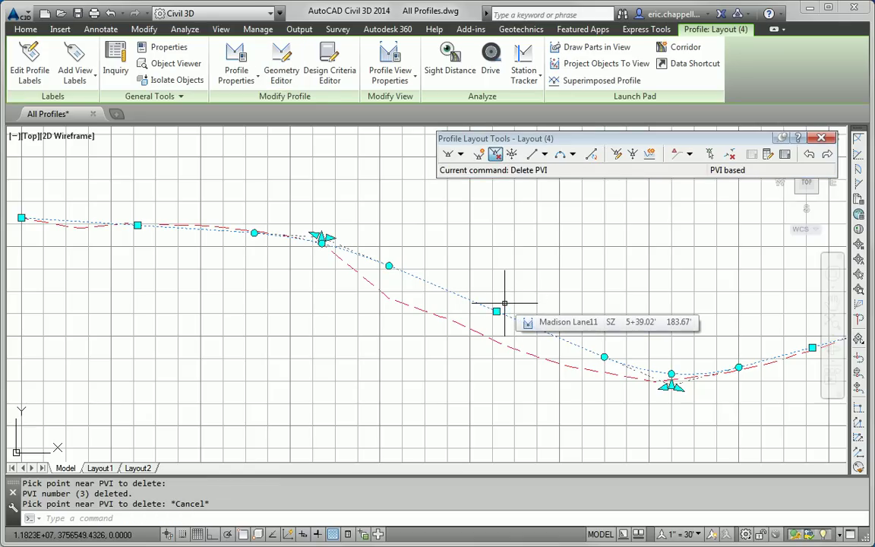
key("Escape")
key("Escape")
scroll(506, 302, "down", 2)
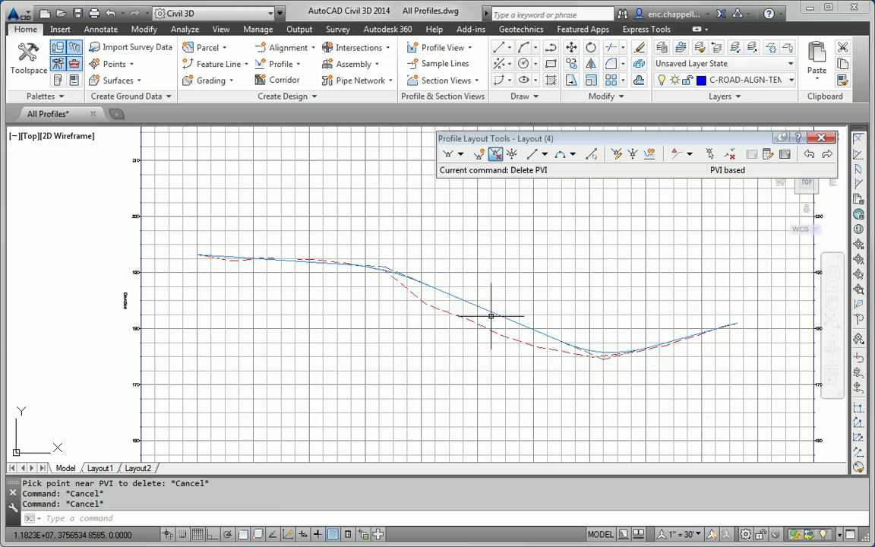
scroll(493, 304, "down", 2)
scroll(469, 308, "up", 1)
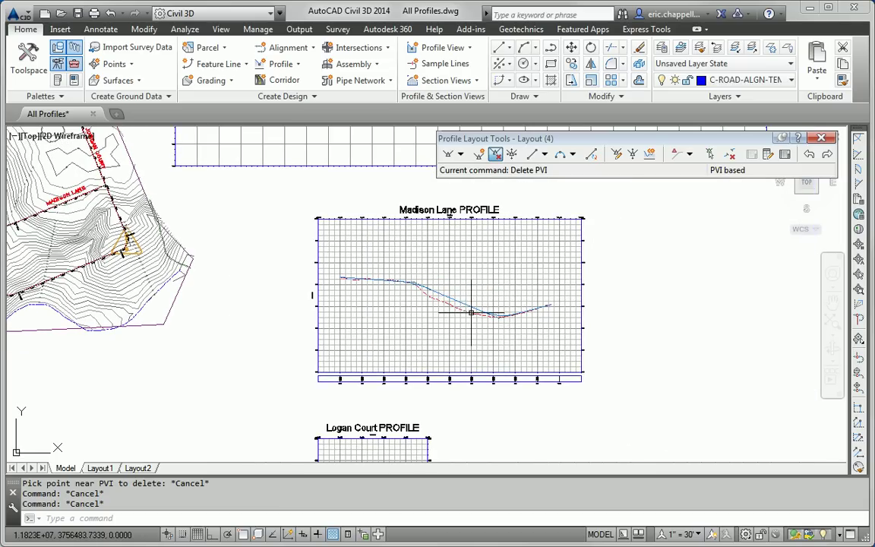
scroll(464, 312, "up", 3)
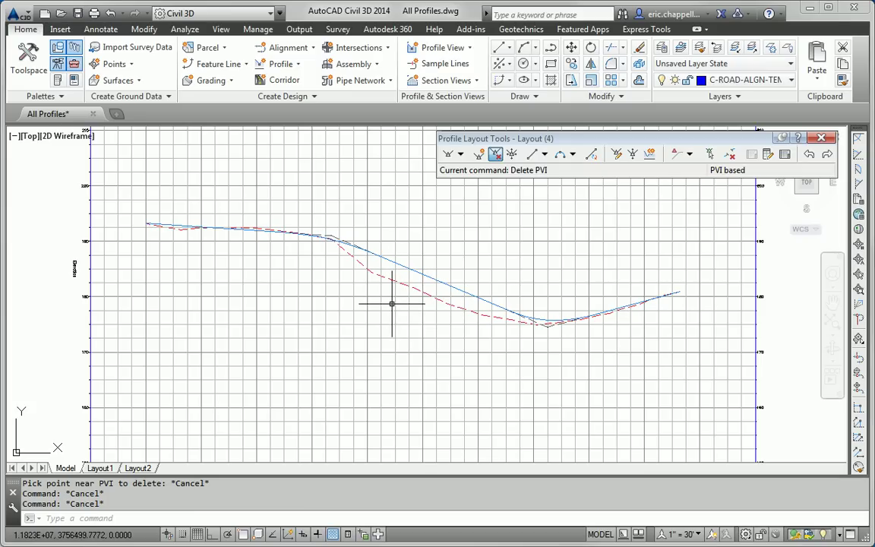
- In Layout (5)'s Design Criteria, enable criteria-based design, disable the criteria file, and pick Subdivision
scroll(382, 293, "down", 5)
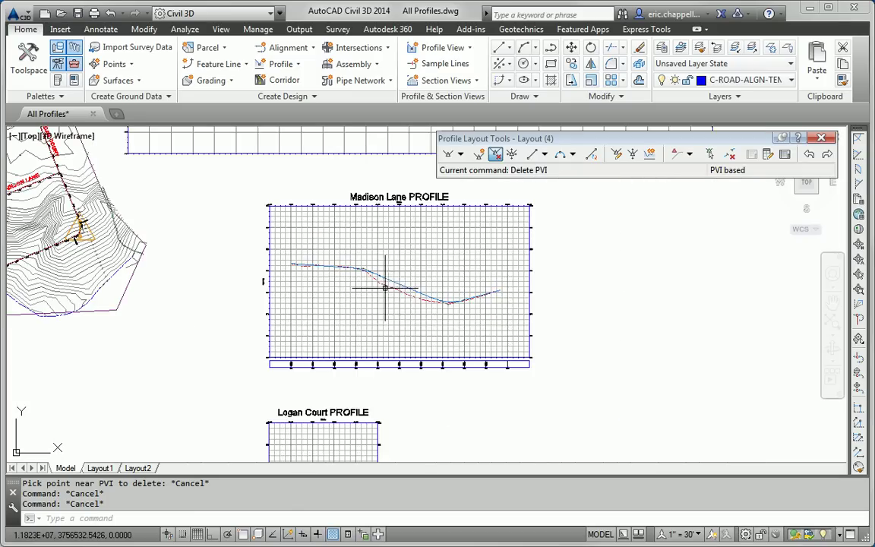
scroll(384, 287, "up", 1)
scroll(383, 390, "up", 4)
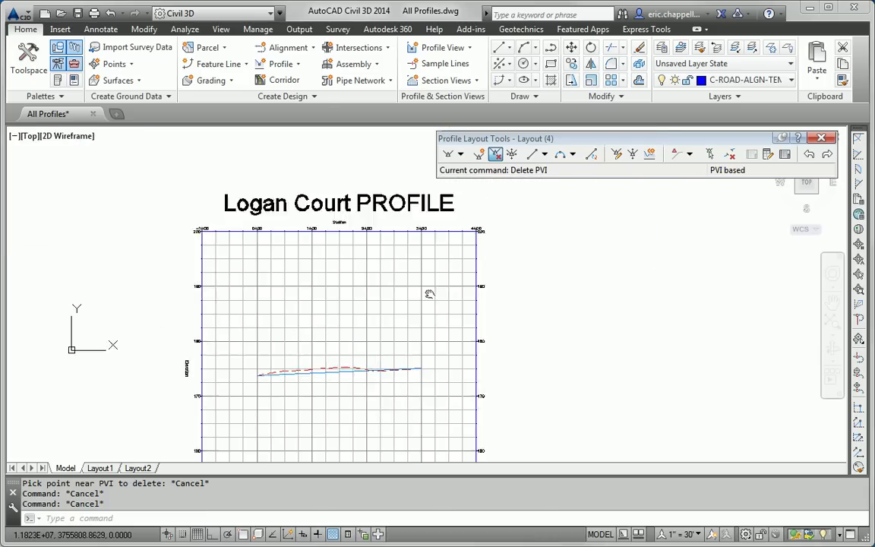
left_click(334, 341)
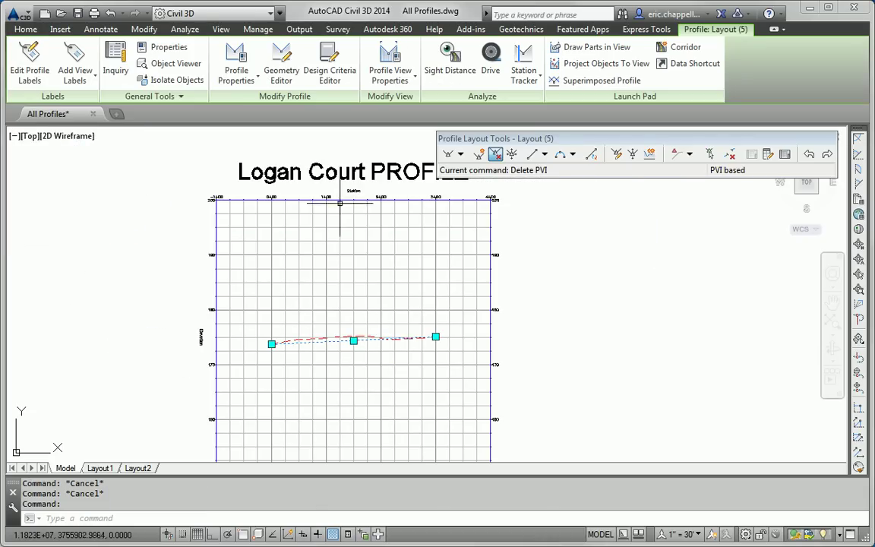
left_click(233, 53)
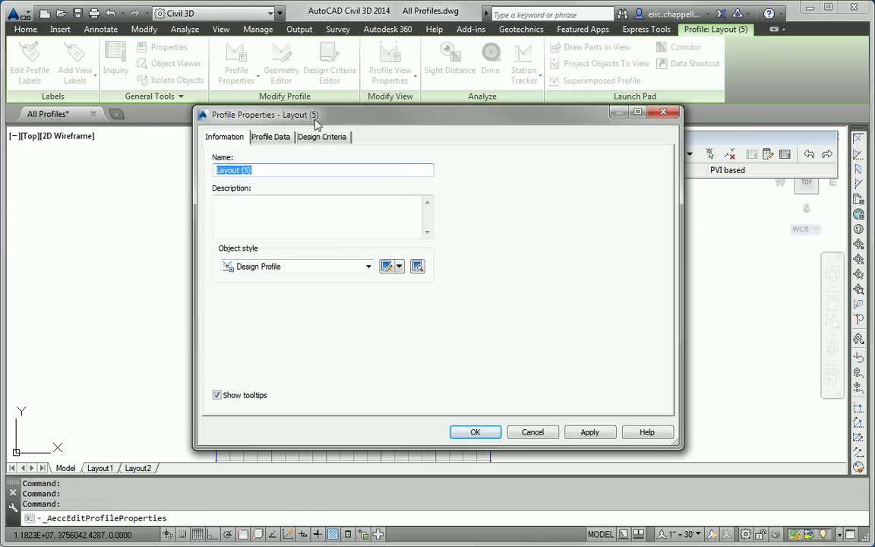
left_click(323, 136)
left_click(218, 159)
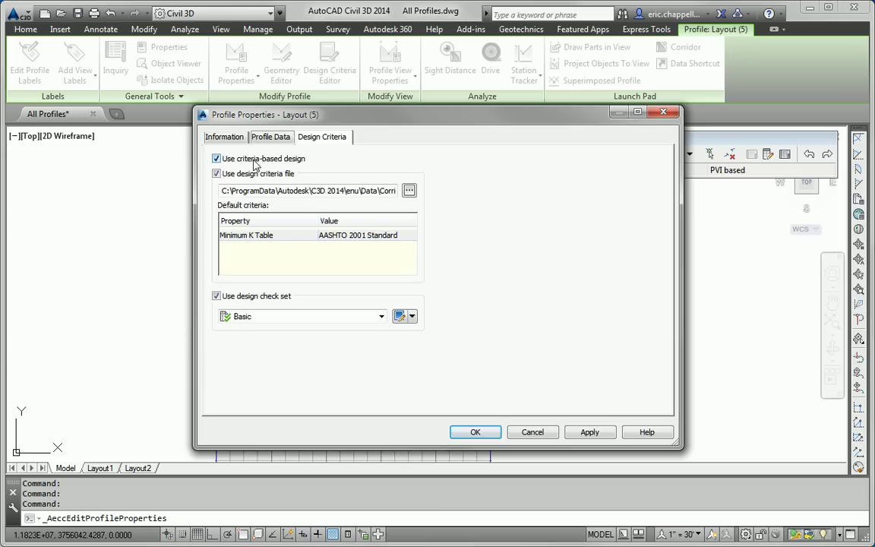
left_click(217, 173)
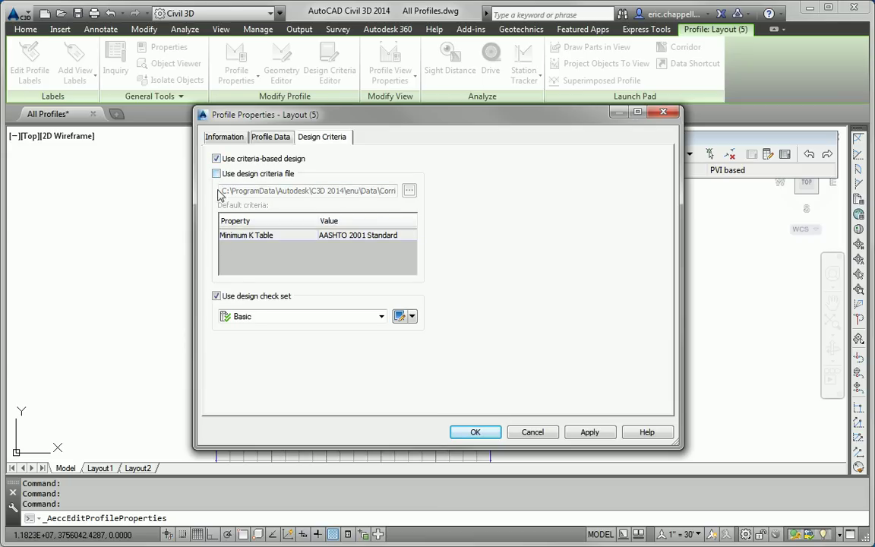
left_click(255, 315)
left_click(258, 343)
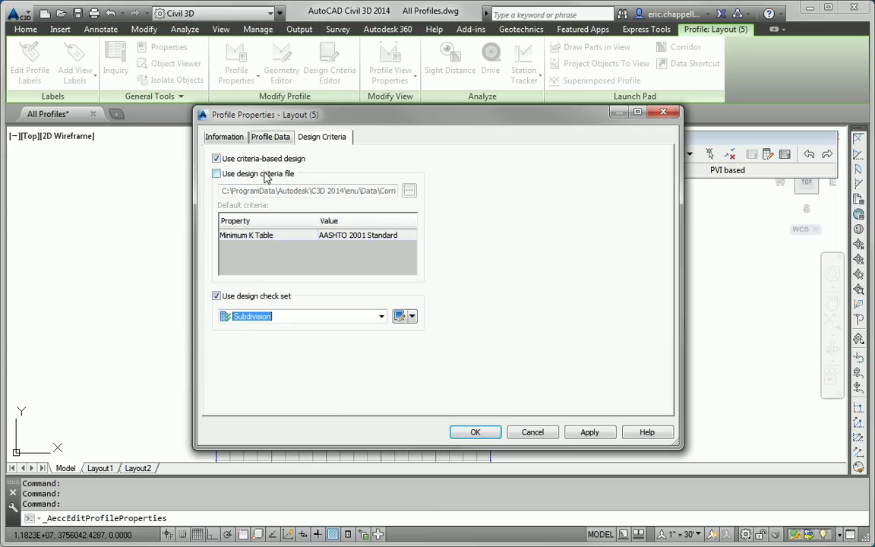
- Apply the Logan Court design criteria settings and close Profile Properties
left_click(473, 432)
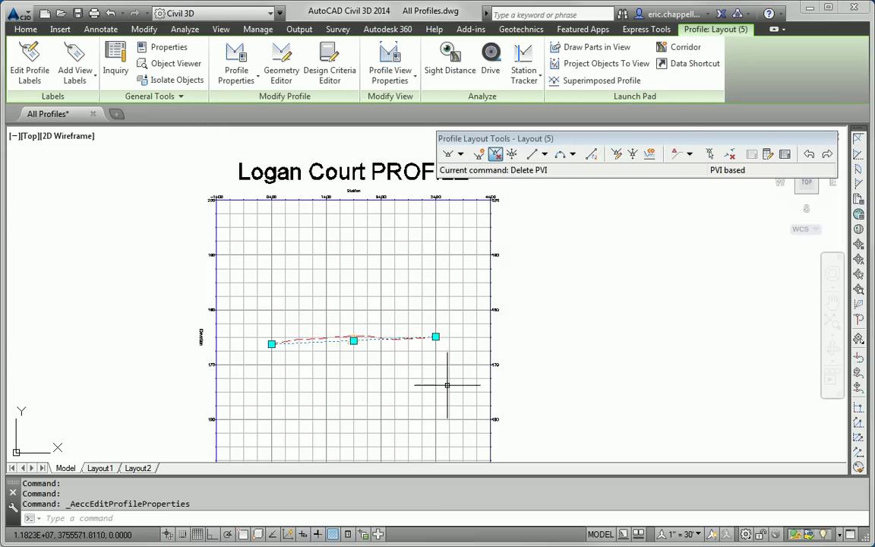
key("Escape")
scroll(356, 346, "up", 2)
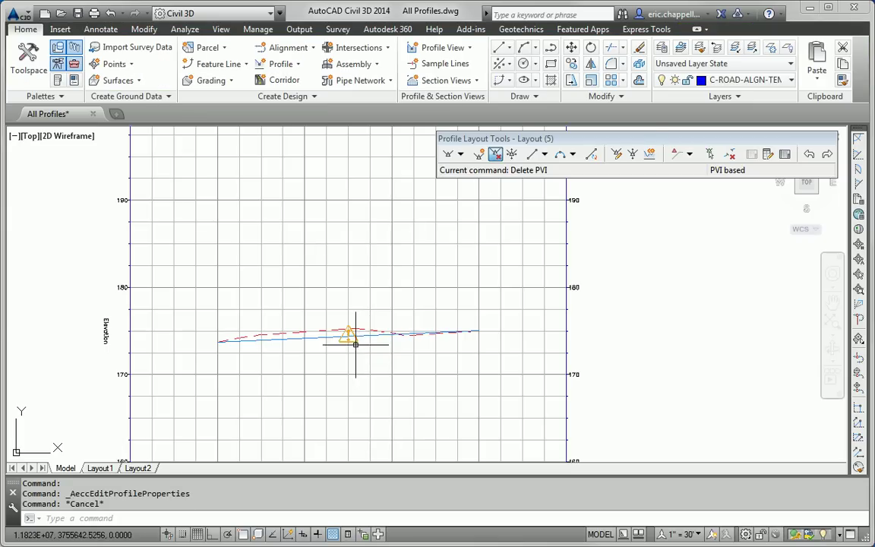
scroll(349, 334, "up", 2)
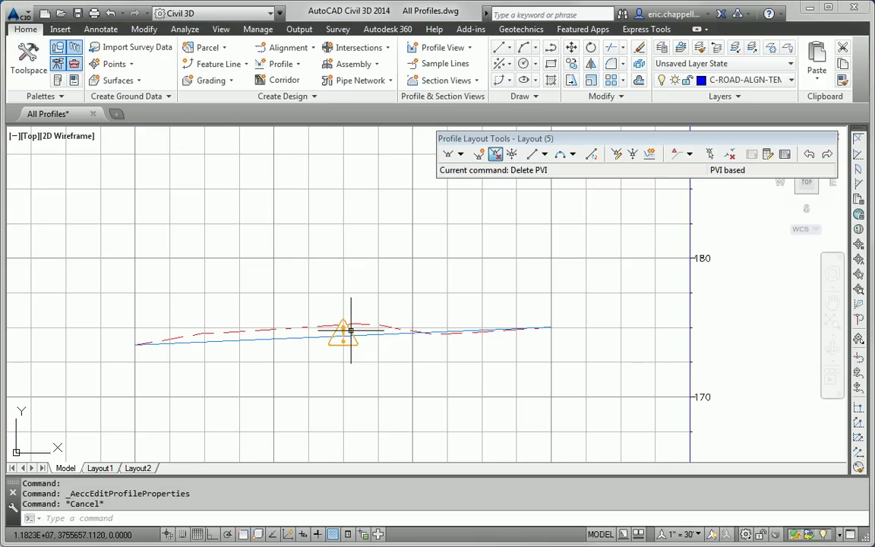
- Drag Logan Court's first PVI straight down with Ortho on to steepen its grade
mouse_move(351, 331)
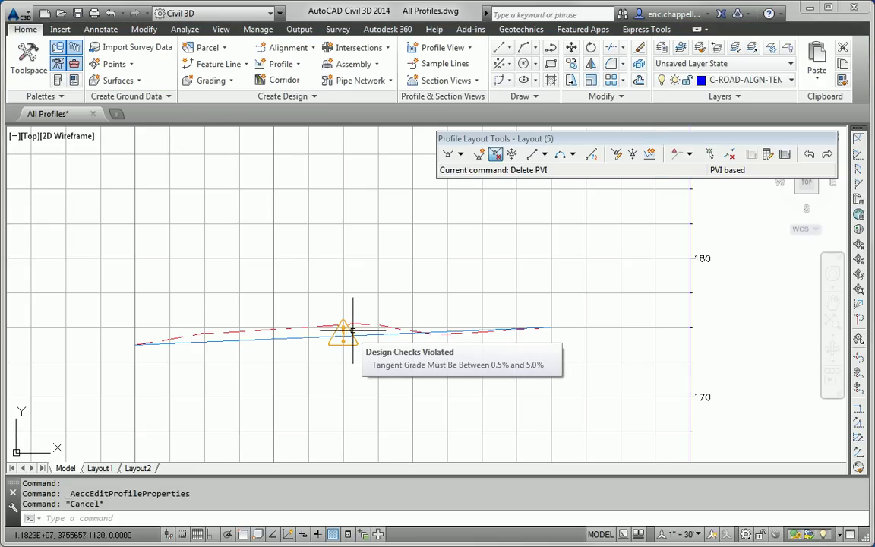
left_click(342, 332)
scroll(386, 330, "down", 4)
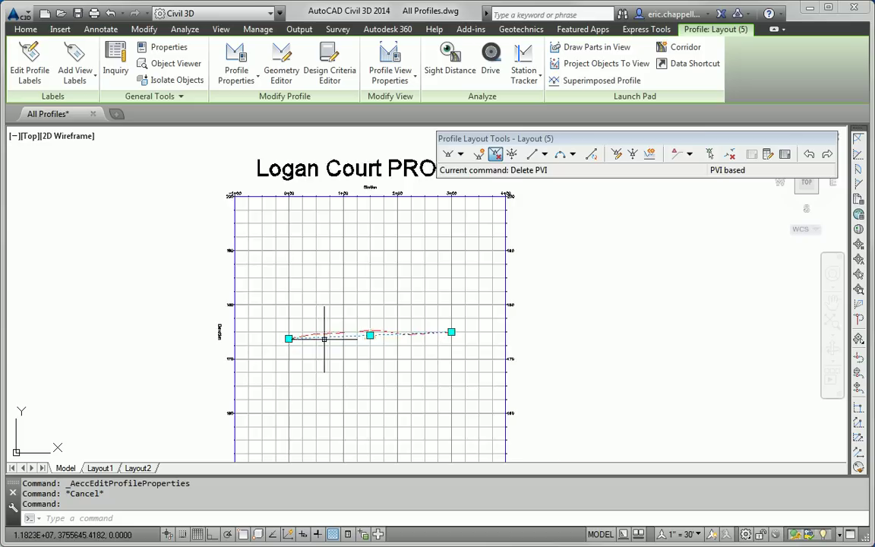
scroll(324, 338, "up", 4)
left_click(258, 318)
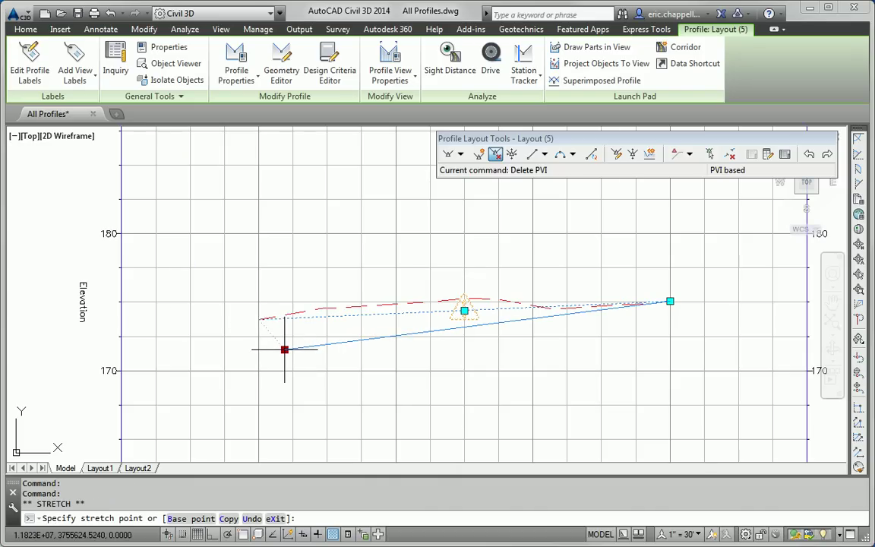
key("F8")
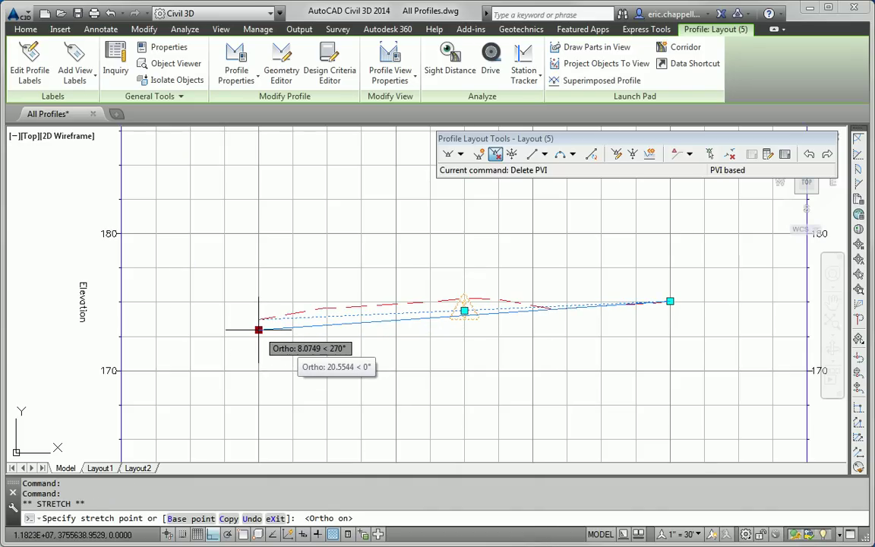
left_click(258, 329)
key("Escape")
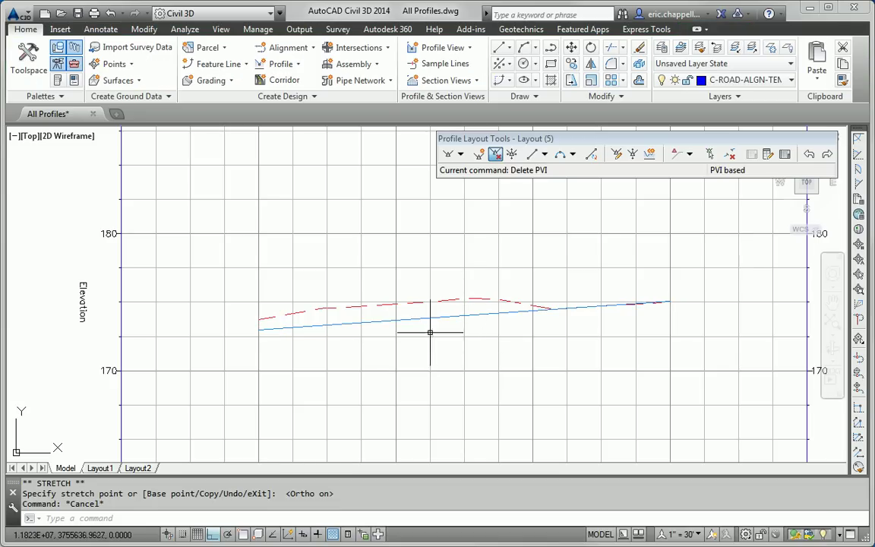
scroll(427, 333, "down", 10)
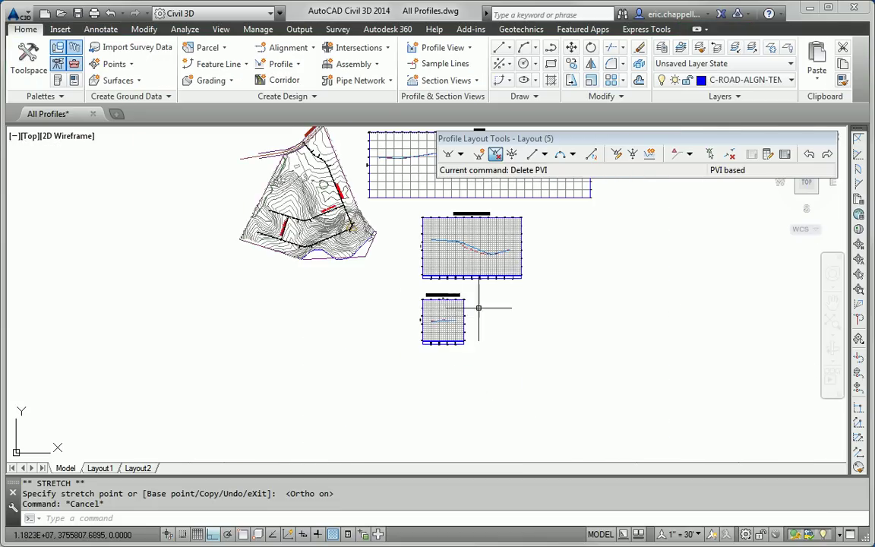
mouse_move(477, 316)
middle_mouse_down()
mouse_move(435, 346)
mouse_move(436, 366)
middle_mouse_up()
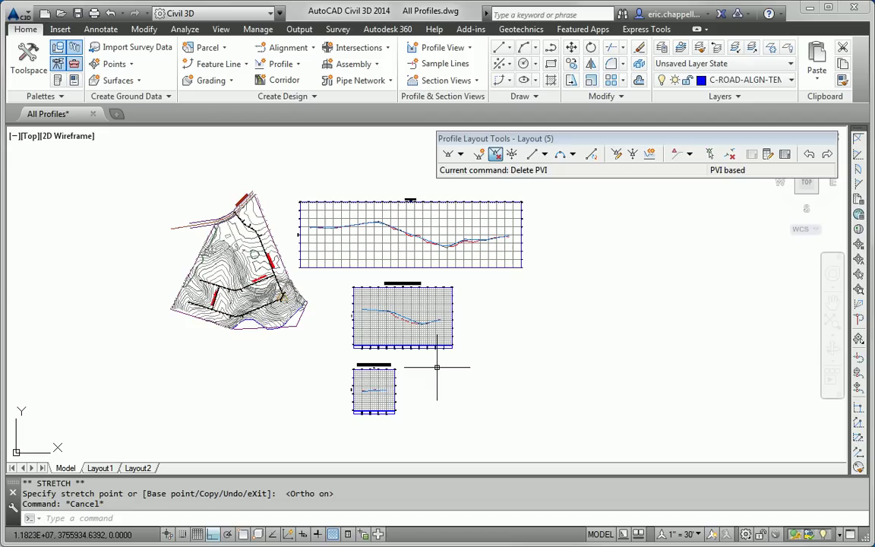